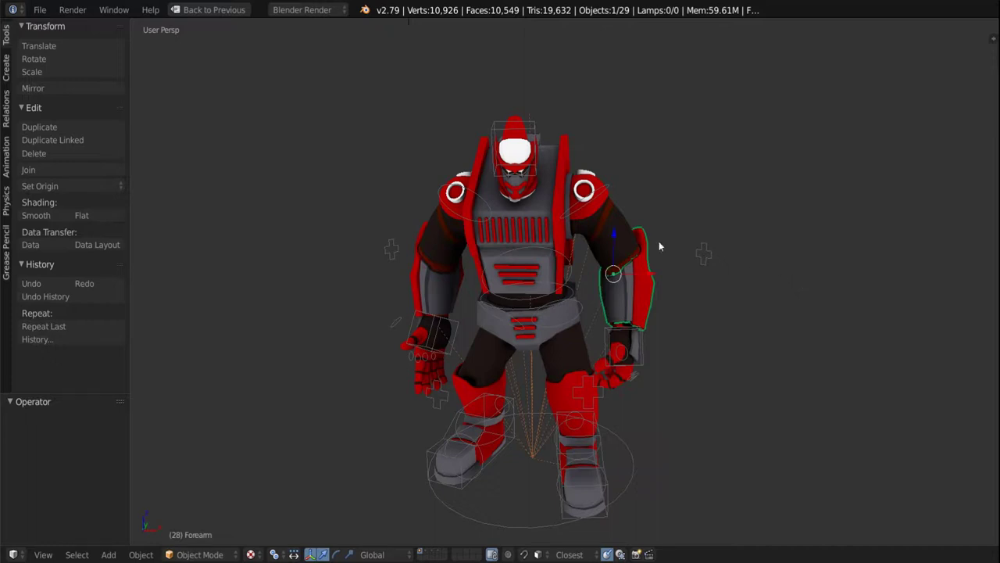
Restore the multi-editor APC Anim workspace from the maximized 3D view
key(ctrl+Up)
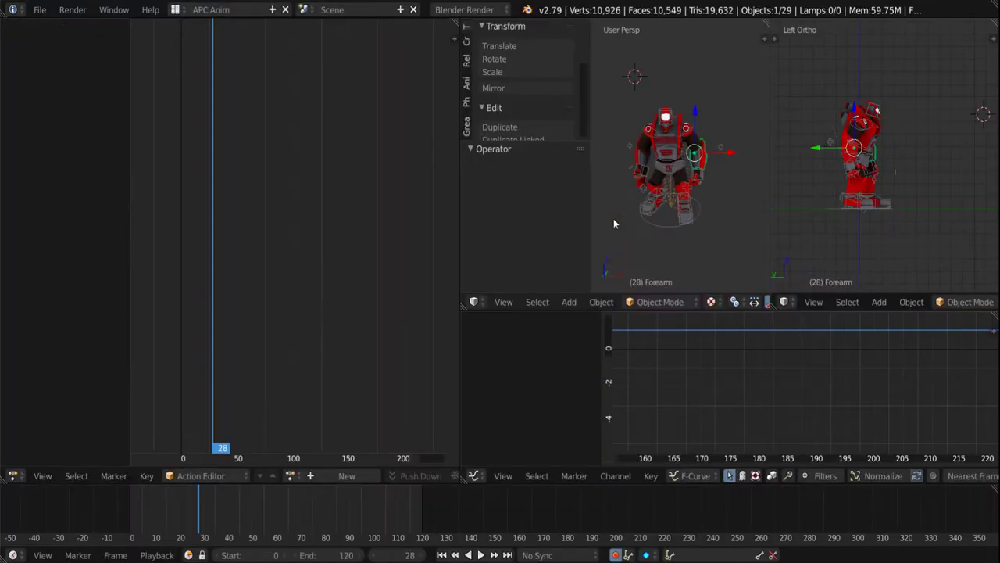
Scrub the timeline, then select the NOVAK armature so its All Animations keyframes appear
click(291, 518)
mouse_move(291, 518)
mouse_down()
mouse_move(298, 496)
mouse_move(133, 536)
mouse_move(358, 543)
mouse_move(137, 538)
mouse_up()
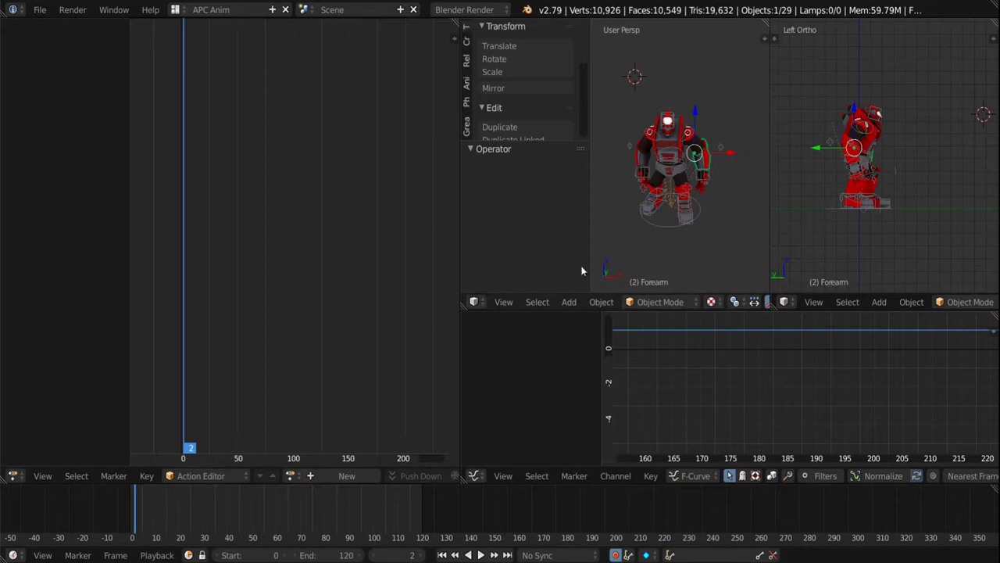
right_click(660, 231)
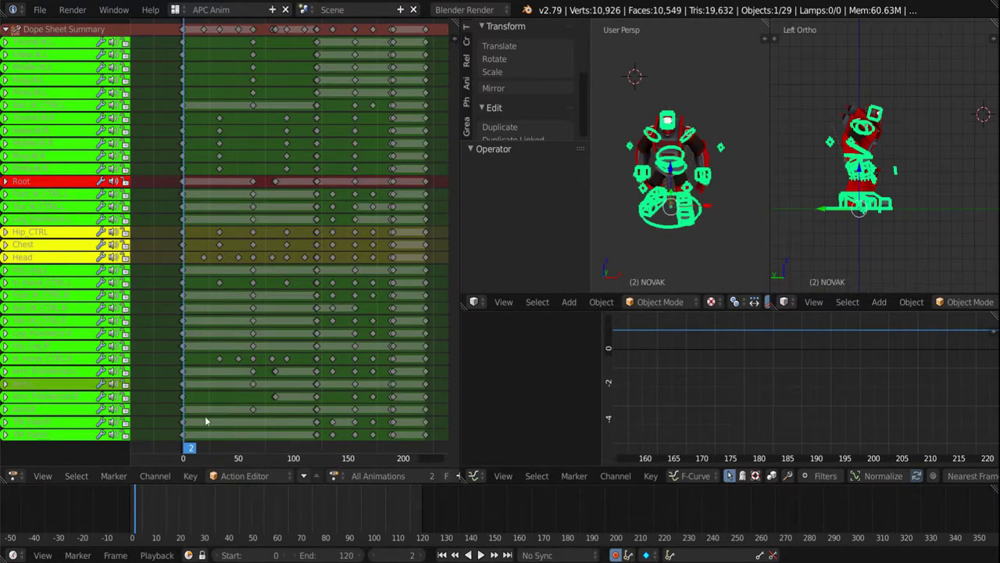
Open the Action Editor's Browse Action list showing All Animations, Dash and Idle
click(336, 476)
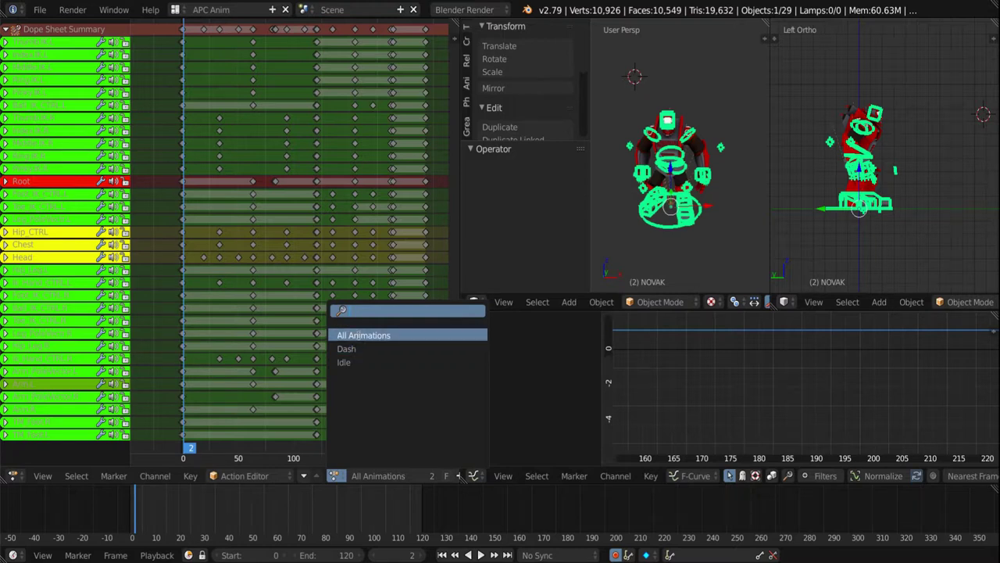
Keep All Animations assigned and preview it by scrubbing to frames 99 and 152, then playing
click(364, 335)
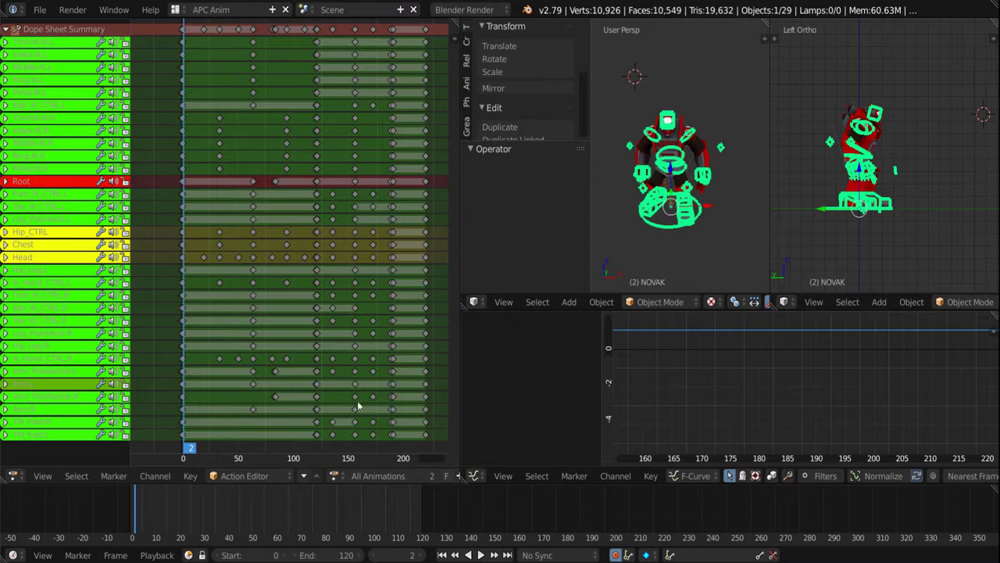
scroll(258, 234, down, 1)
scroll(262, 154, down, 1)
drag(157, 519, 379, 516)
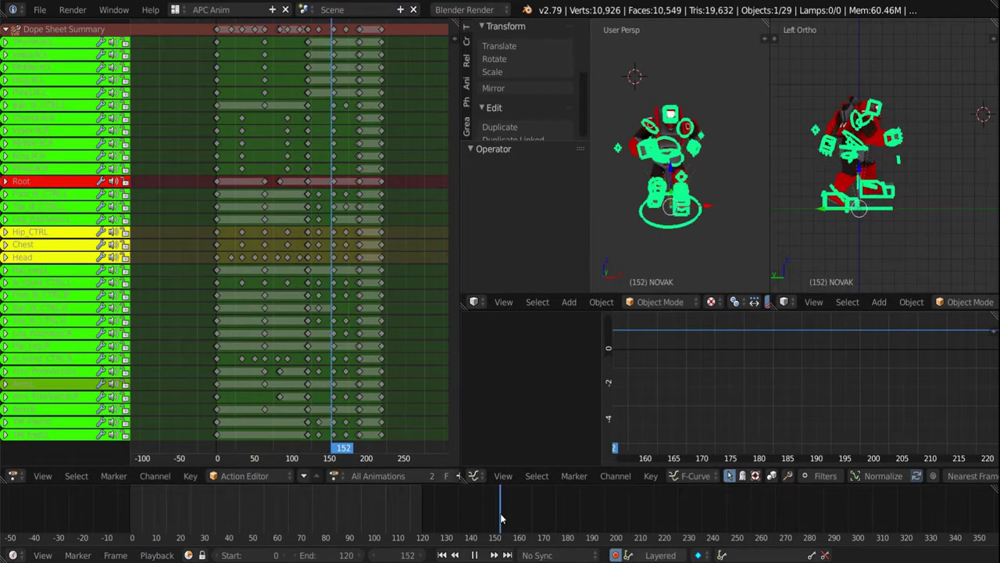
drag(379, 516, 501, 518)
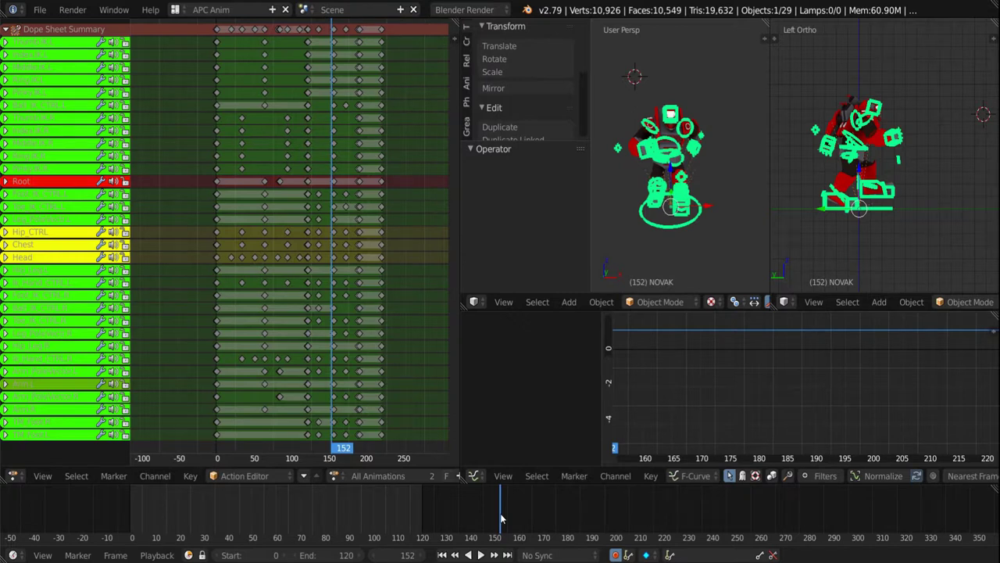
key(alt+a)
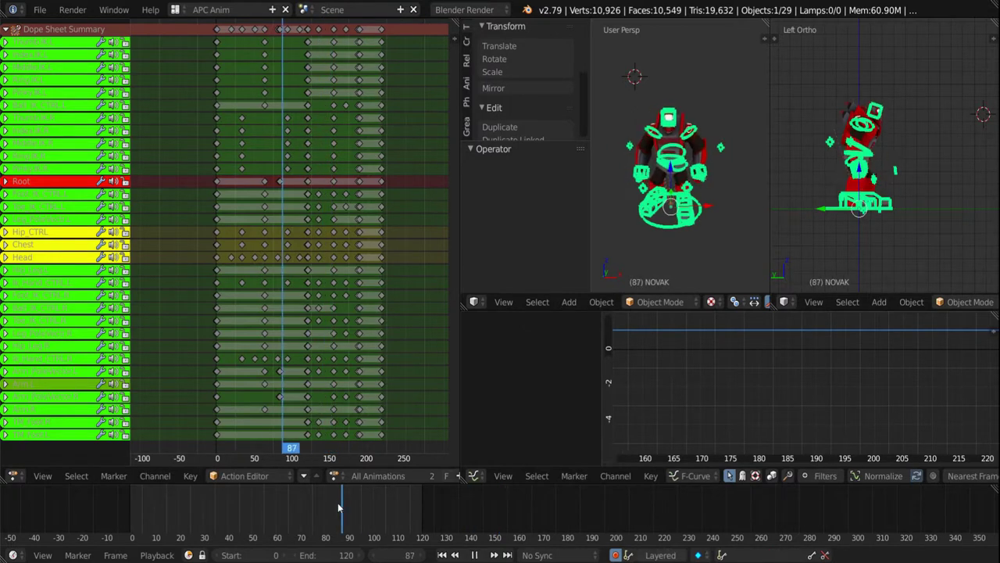
key(alt+a)
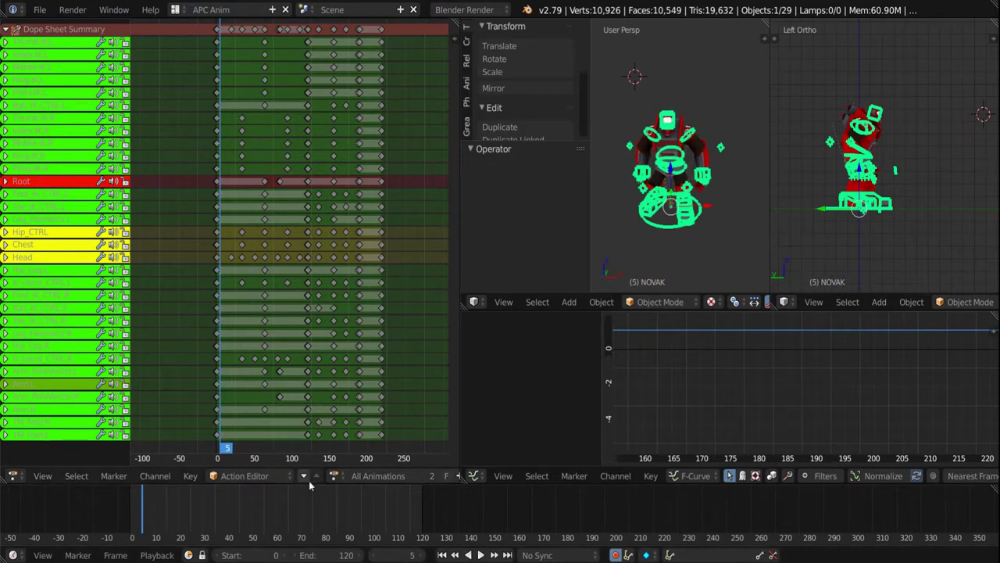
scroll(374, 482, down, 3)
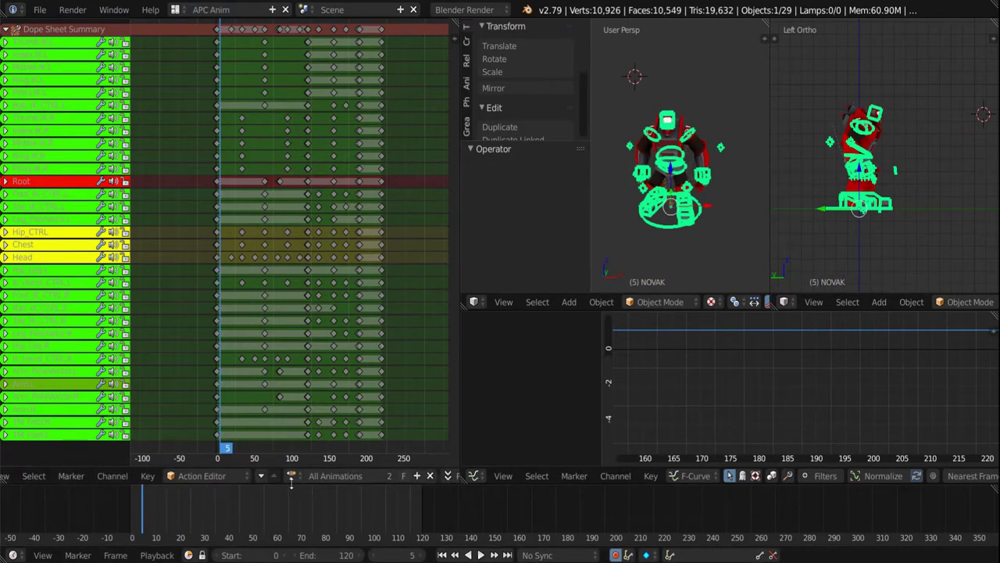
Create a new action named WalkCycle and switch the NOVAK rig into Pose Mode
click(416, 476)
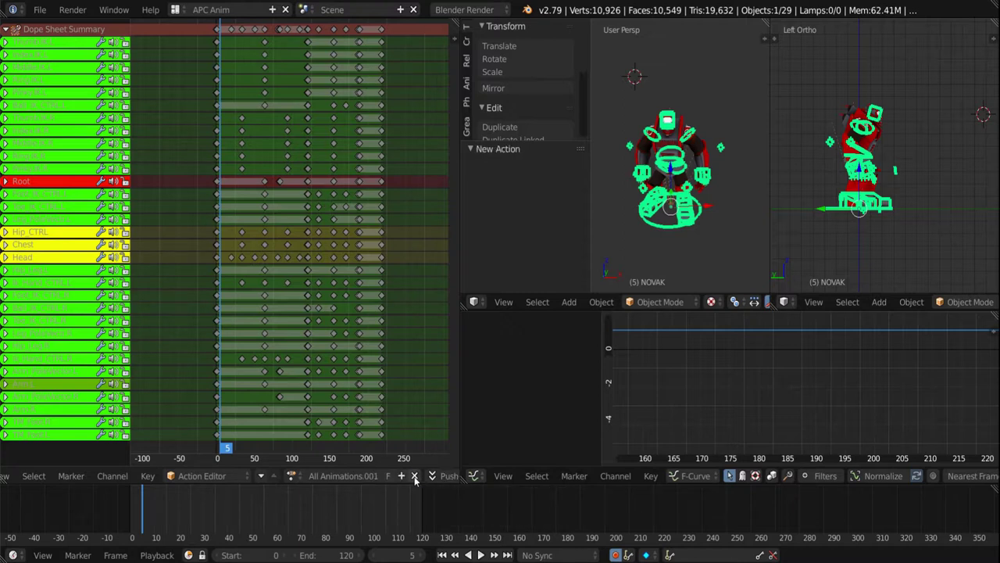
click(326, 478)
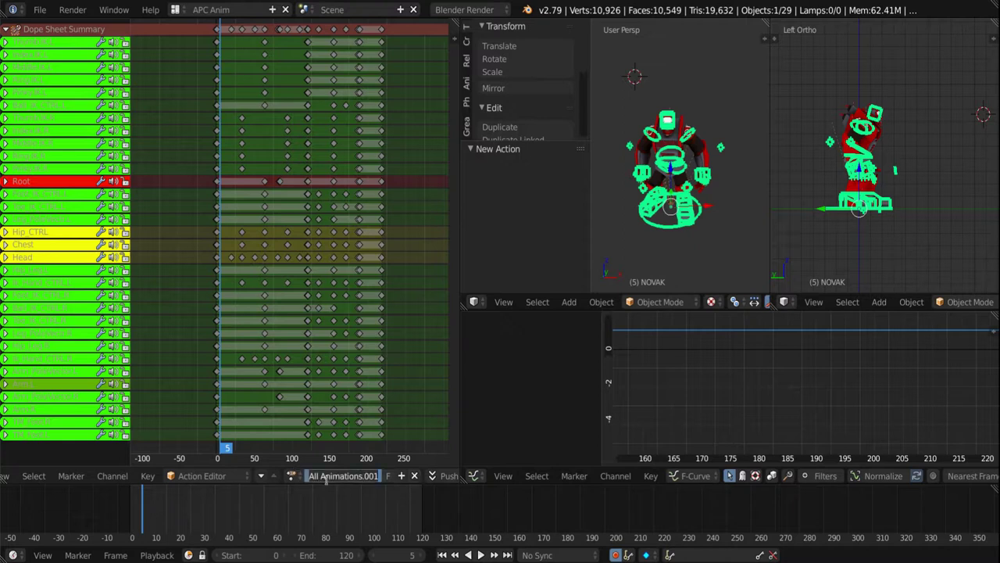
click(326, 478)
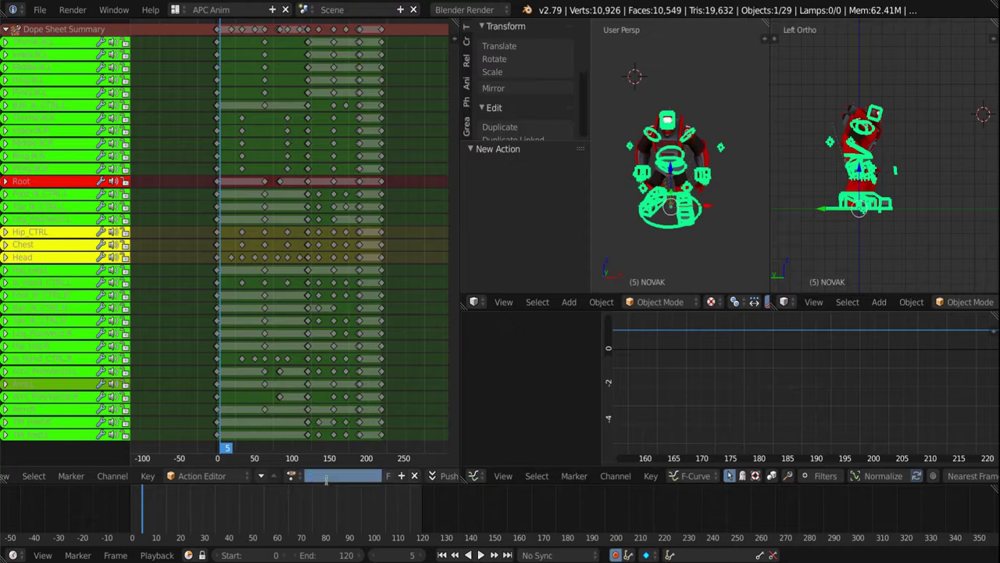
text(Walk)
text(Cycle)
key(Return)
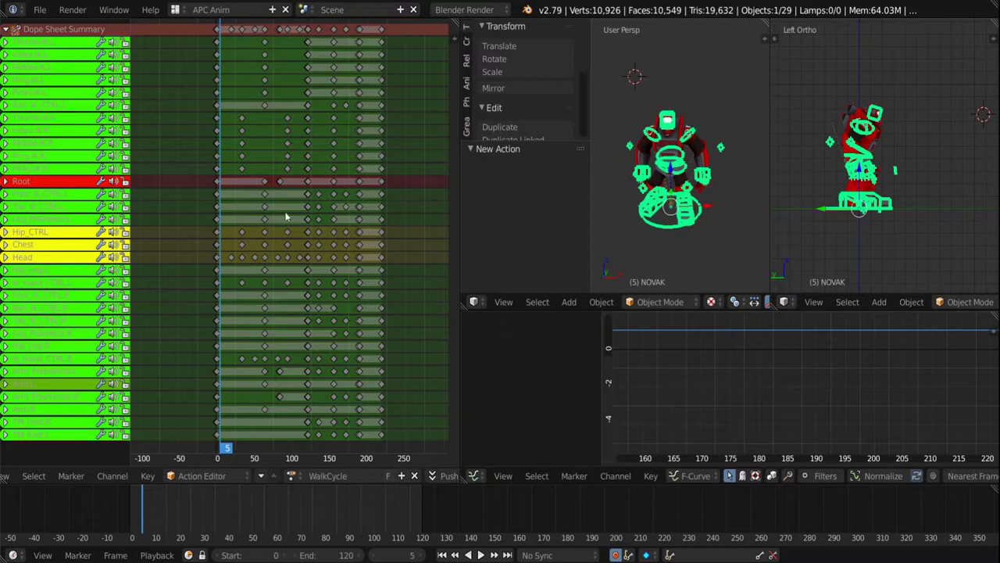
click(648, 305)
click(650, 254)
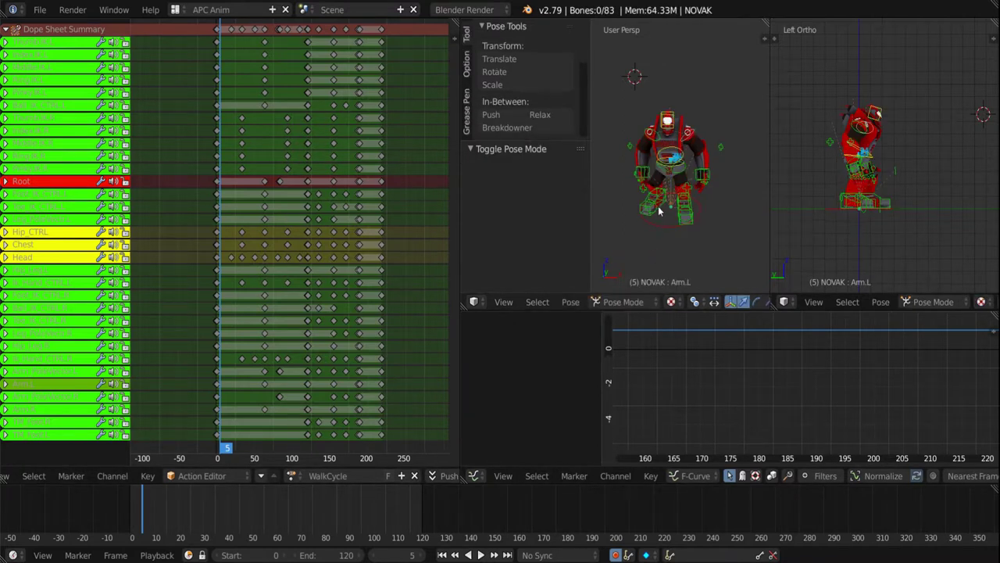
Select the Root bone and play back the WalkCycle action
right_click(659, 216)
right_click(658, 232)
key(alt+a)
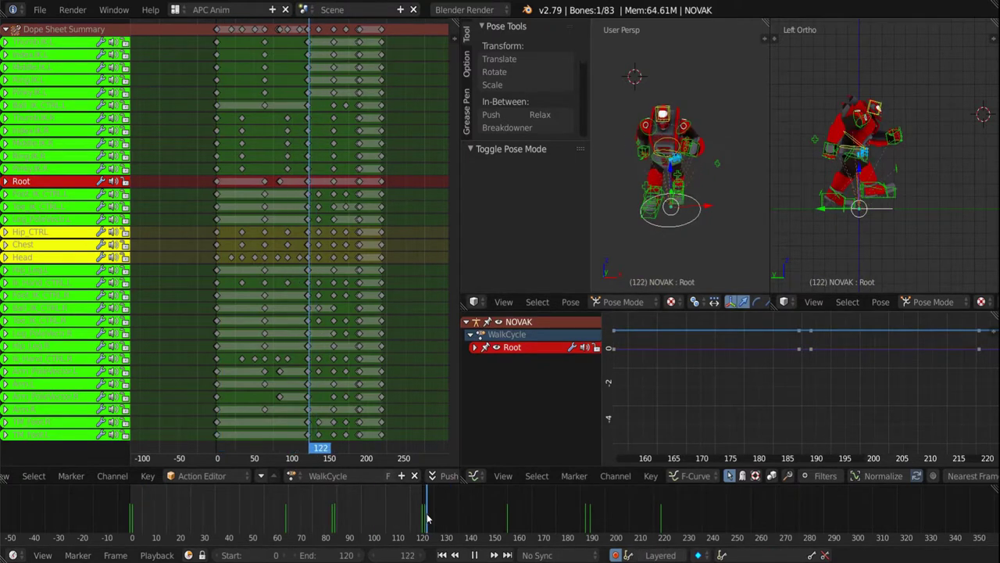
key(alt+a)
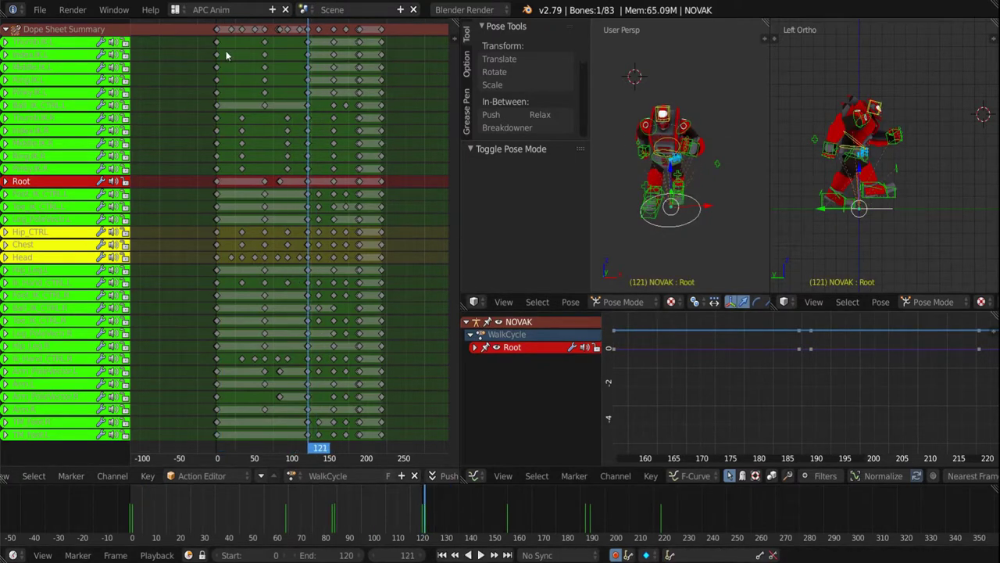
Select the summary keyframes starting at frame 0 in the dope sheet
click(218, 29)
shift+click(232, 29)
shift+click(243, 29)
shift+click(254, 30)
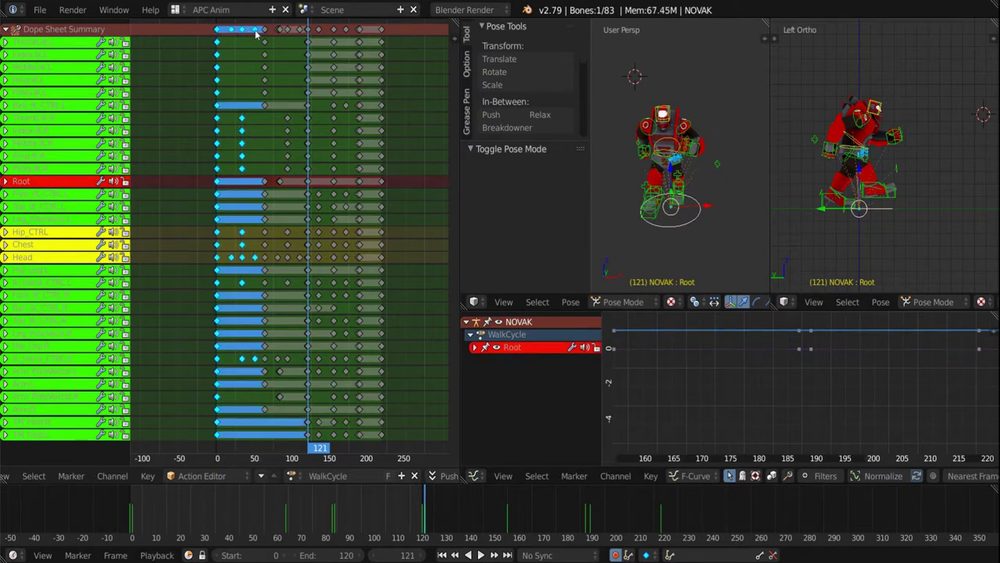
shift+click(265, 30)
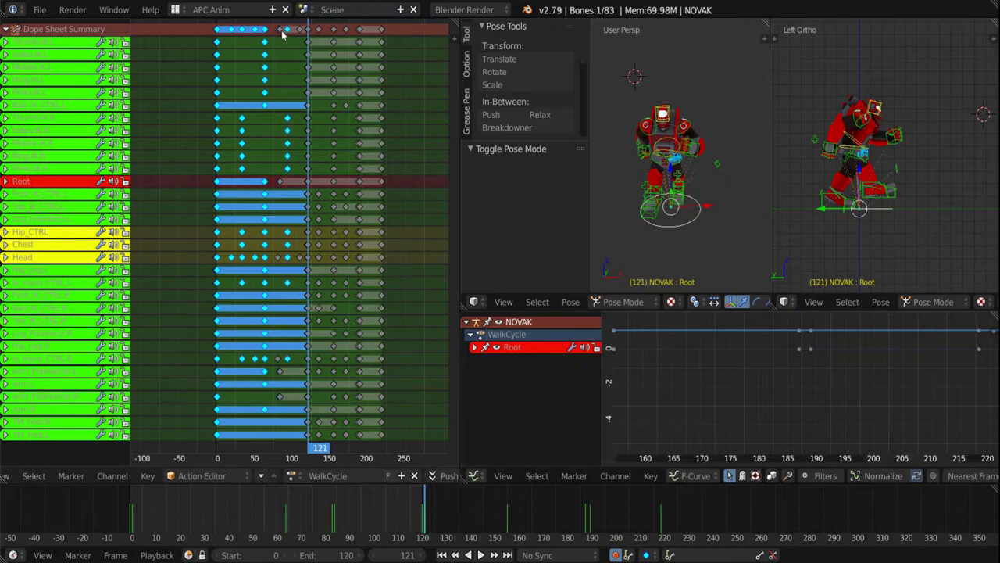
Add the keyframes around frames 80, 83, 110 and 121 to the selection and bring up Delete
scroll(291, 52, up, 2)
scroll(287, 39, up, 2)
scroll(286, 36, up, 2)
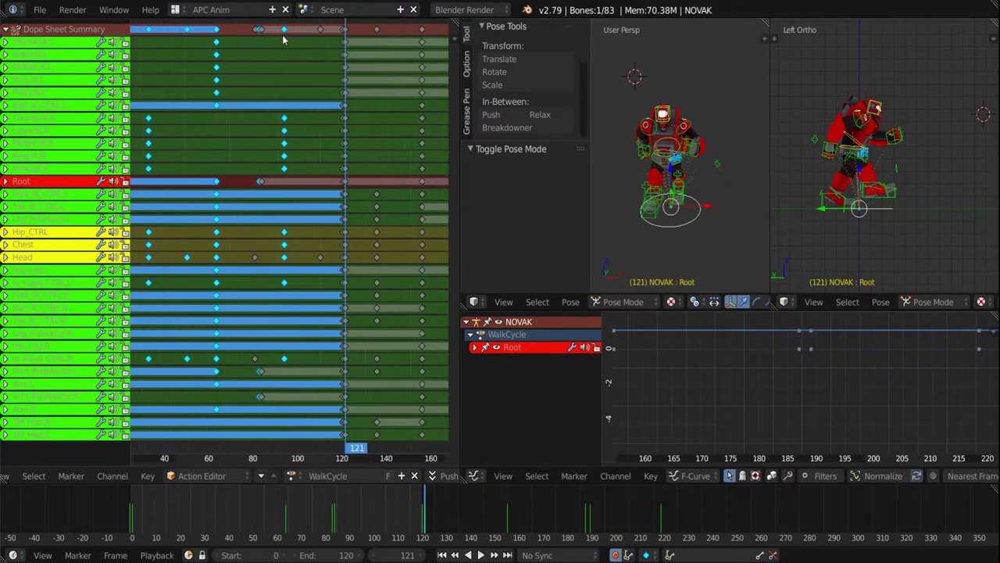
scroll(283, 35, up, 2)
scroll(279, 34, up, 1)
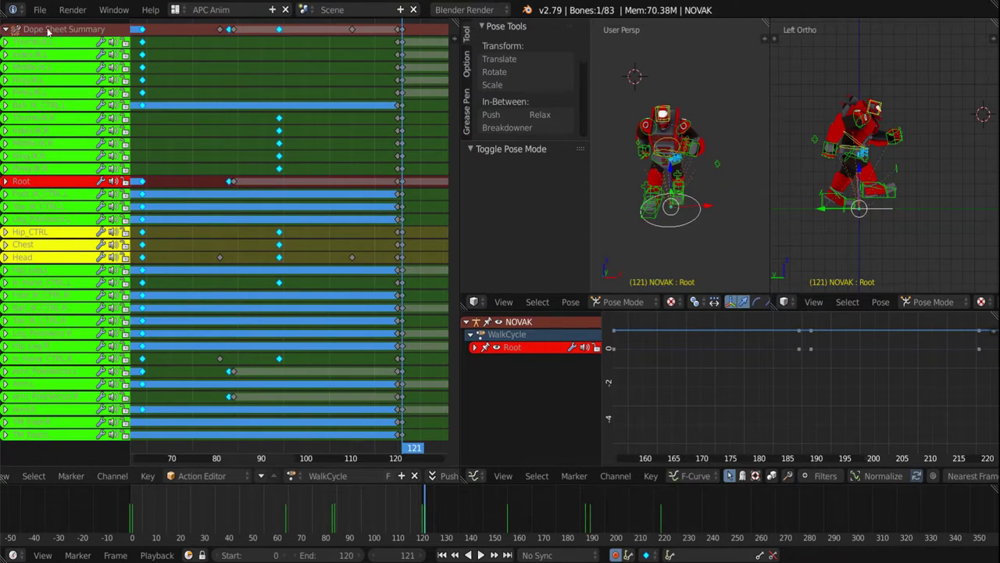
click(219, 29)
shift+click(231, 31)
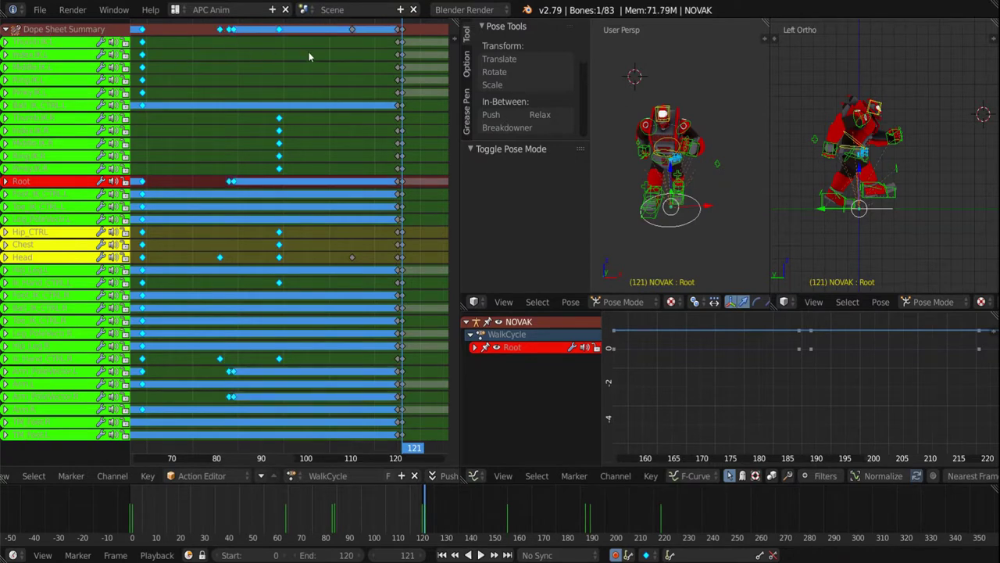
middle_drag(313, 57, 257, 58)
shift+click(294, 29)
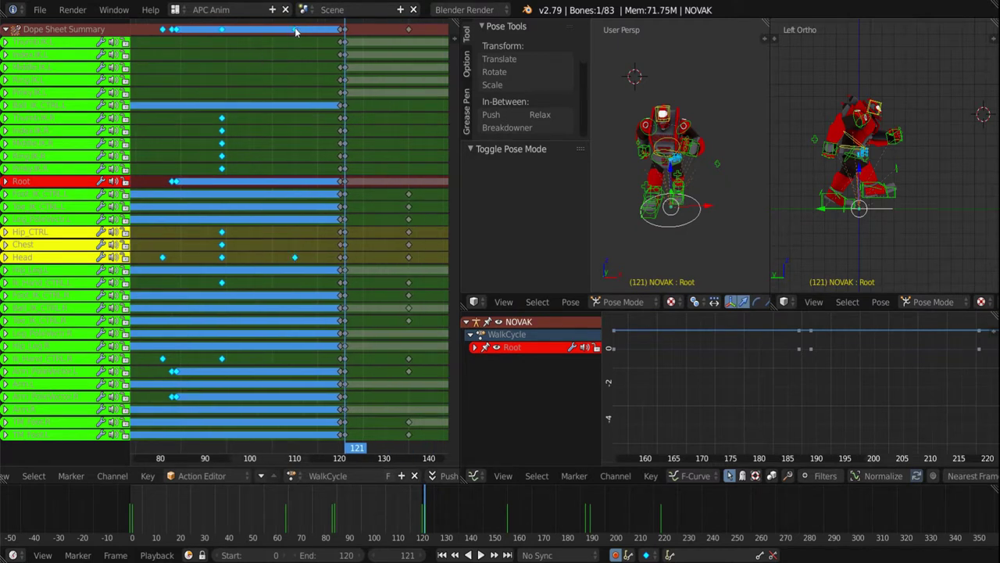
shift+click(342, 29)
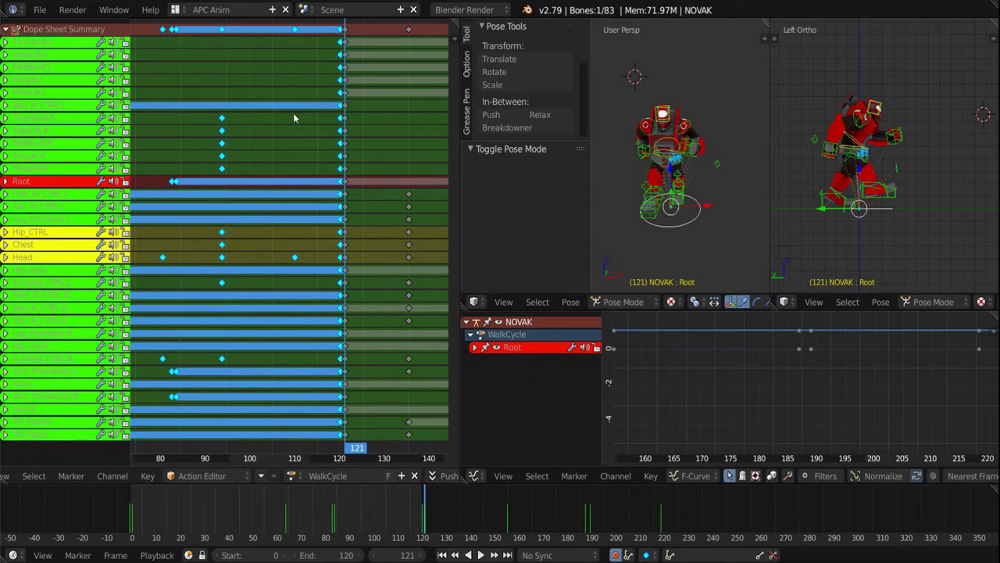
key(x)
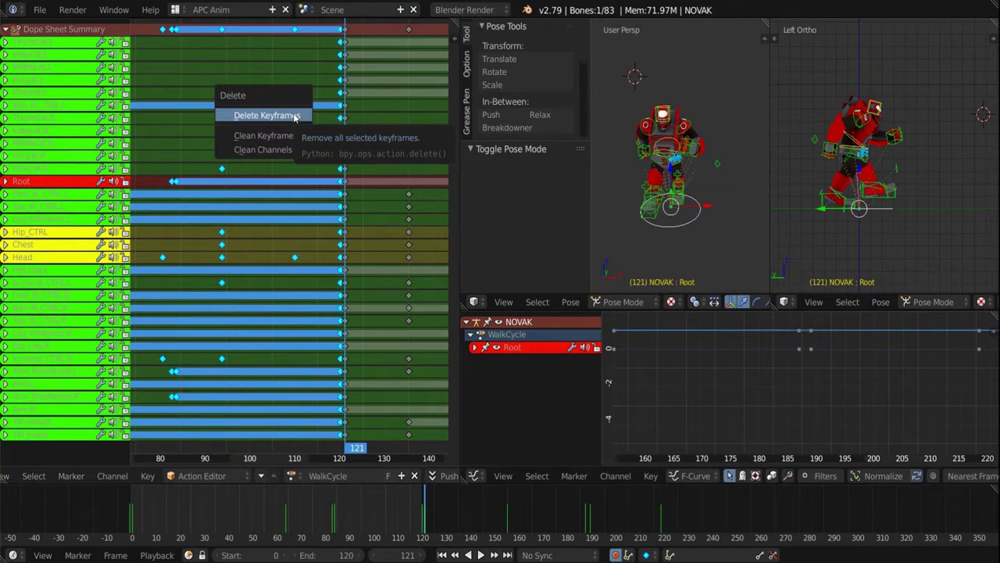
Delete the selected keyframes, then the remaining frame-0 keyframes
click(266, 115)
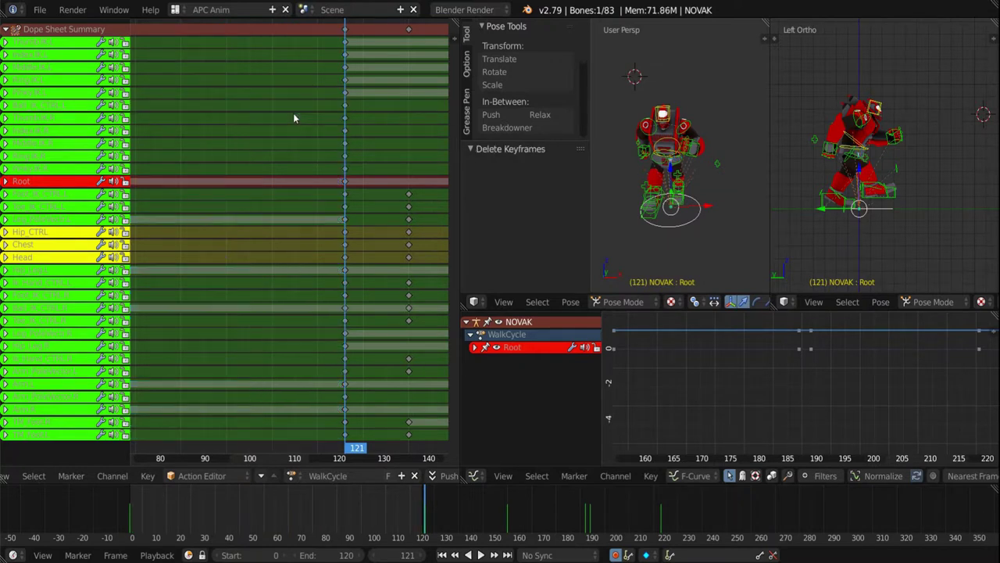
scroll(294, 118, down, 3)
scroll(293, 118, down, 3)
scroll(293, 119, down, 4)
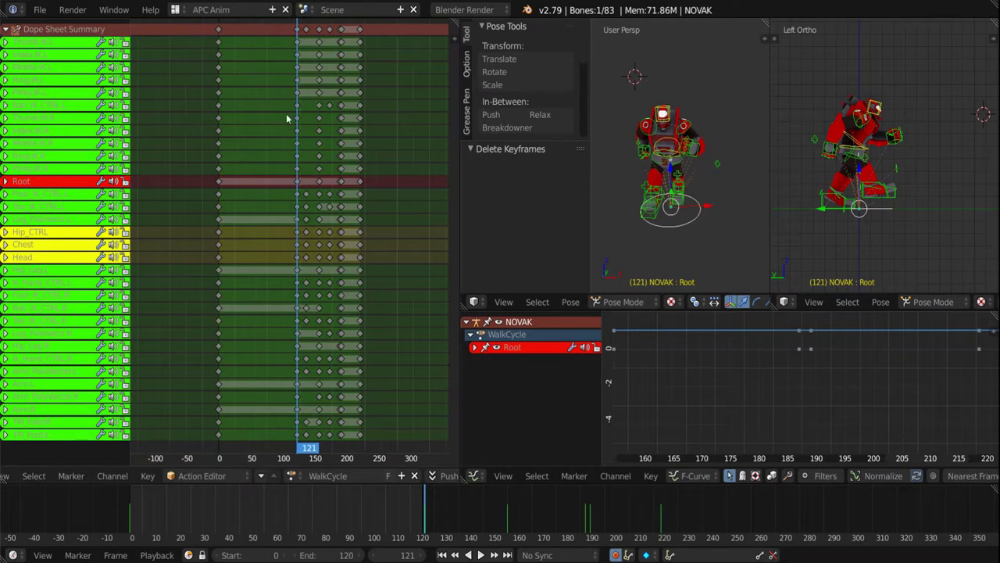
click(220, 31)
key(x)
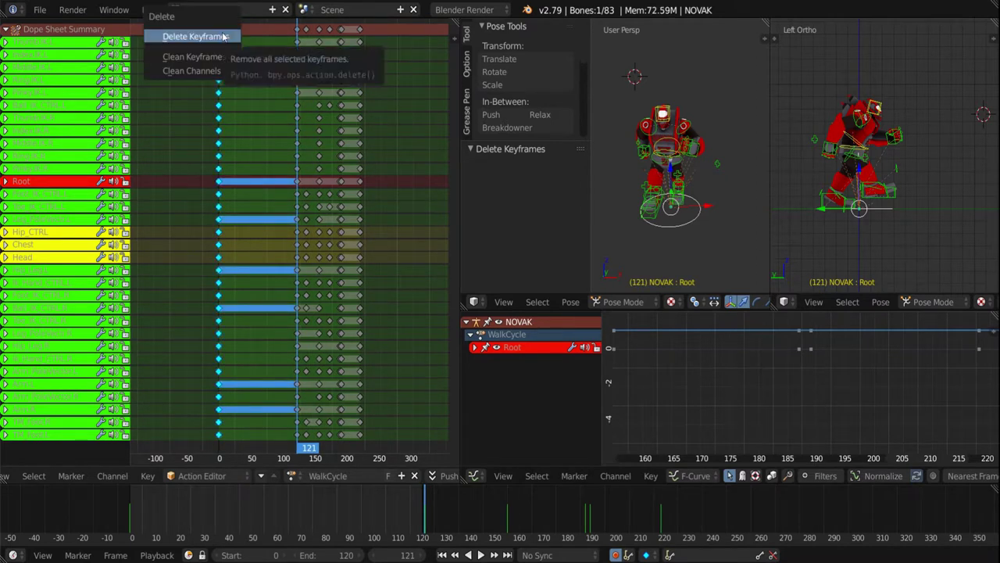
click(222, 32)
Scrub through the trimmed WalkCycle to check the poses
scroll(295, 61, up, 3)
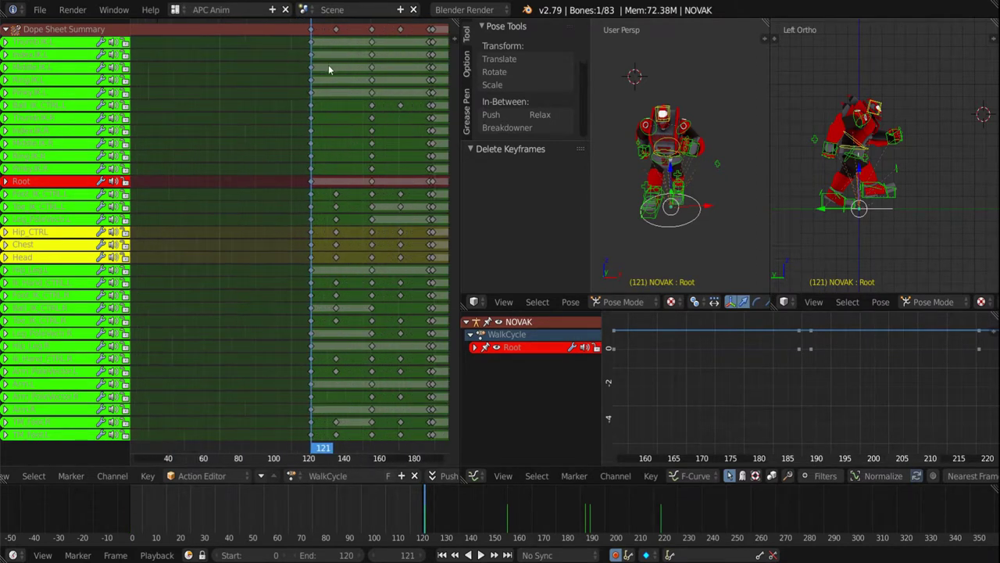
scroll(296, 61, up, 2)
mouse_move(232, 49)
mouse_down()
mouse_move(372, 53)
mouse_move(337, 55)
mouse_up()
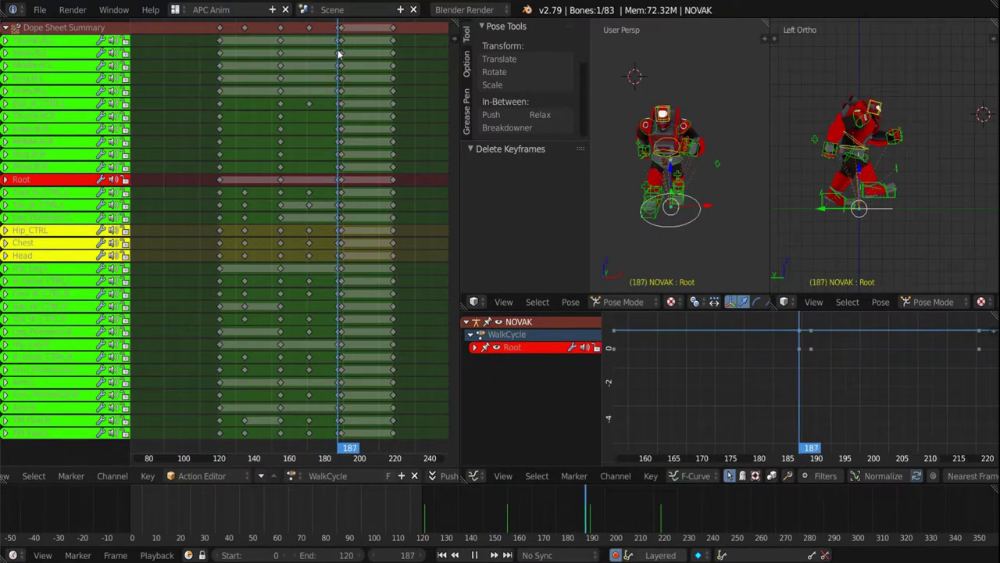
Set the current frame to about 187 and delete the keyframes after it
drag(337, 54, 338, 54)
scroll(337, 55, up, 5)
scroll(358, 72, down, 3)
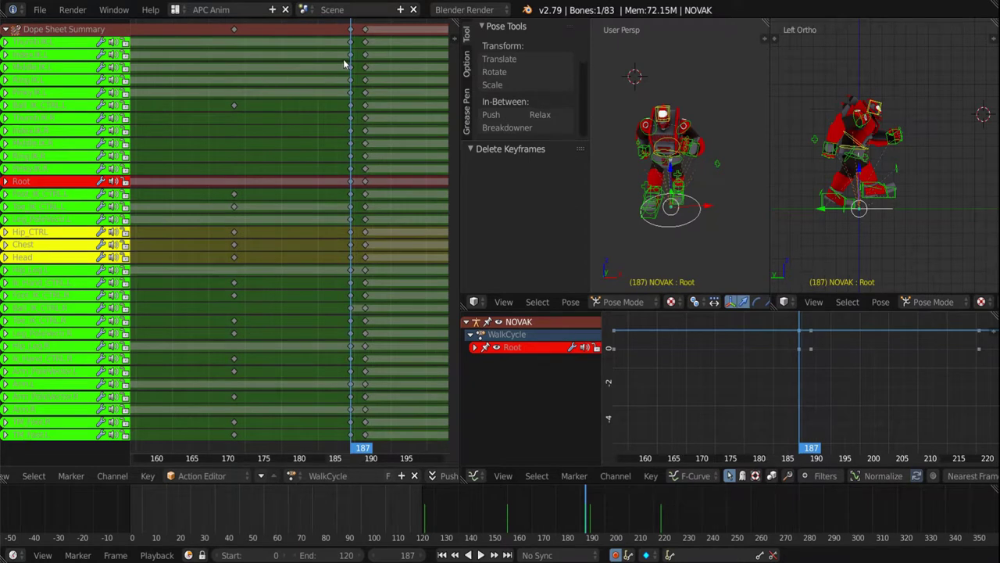
scroll(340, 55, up, 2)
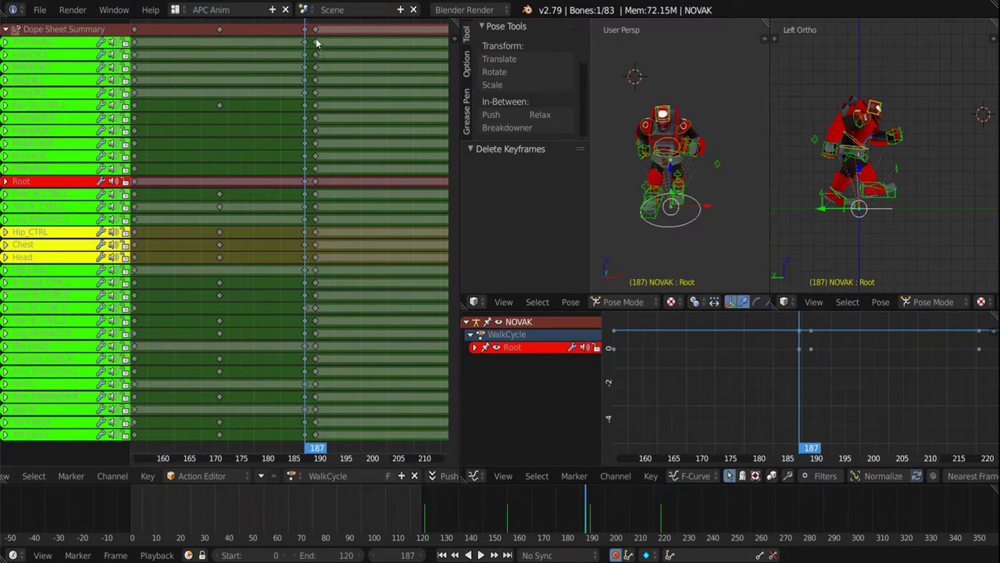
ctrl+click(330, 43)
key(x)
click(329, 38)
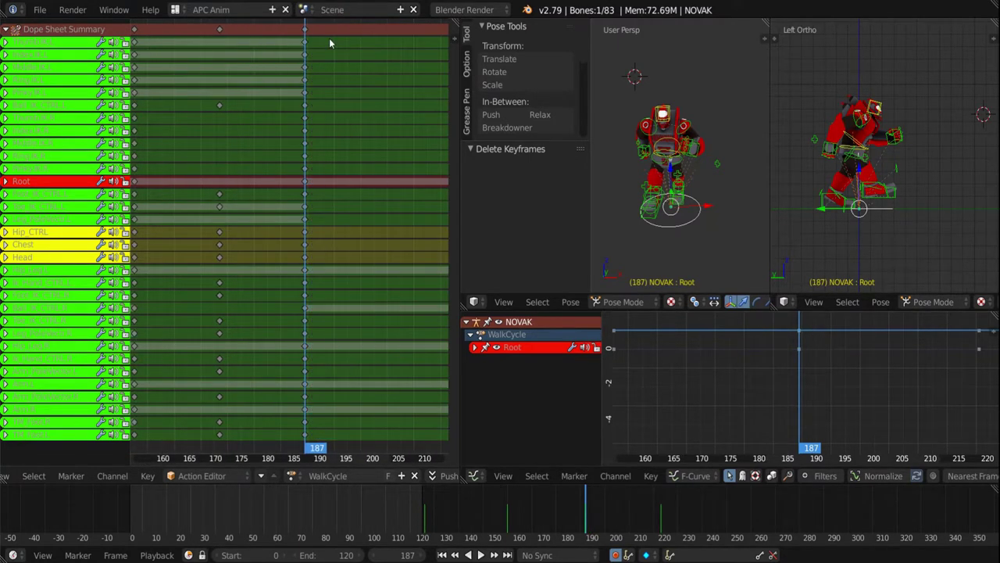
Delete the frame 220 keyframes and switch the rig to Object Mode
scroll(334, 45, down, 3)
click(402, 31)
key(x)
click(400, 31)
scroll(346, 138, down, 2)
scroll(336, 151, down, 2)
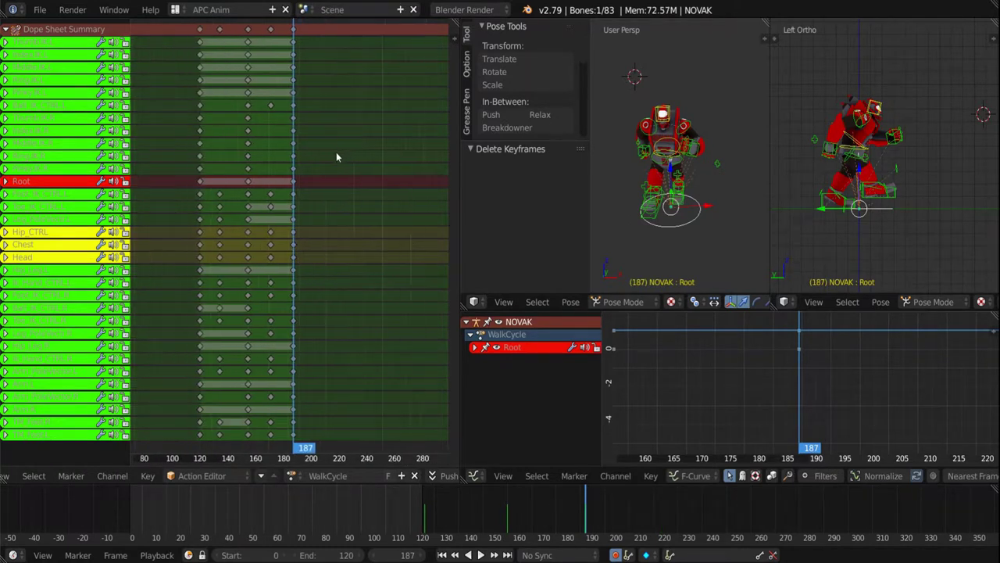
scroll(228, 193, down, 1)
ctrl+scroll(228, 194, up, 2)
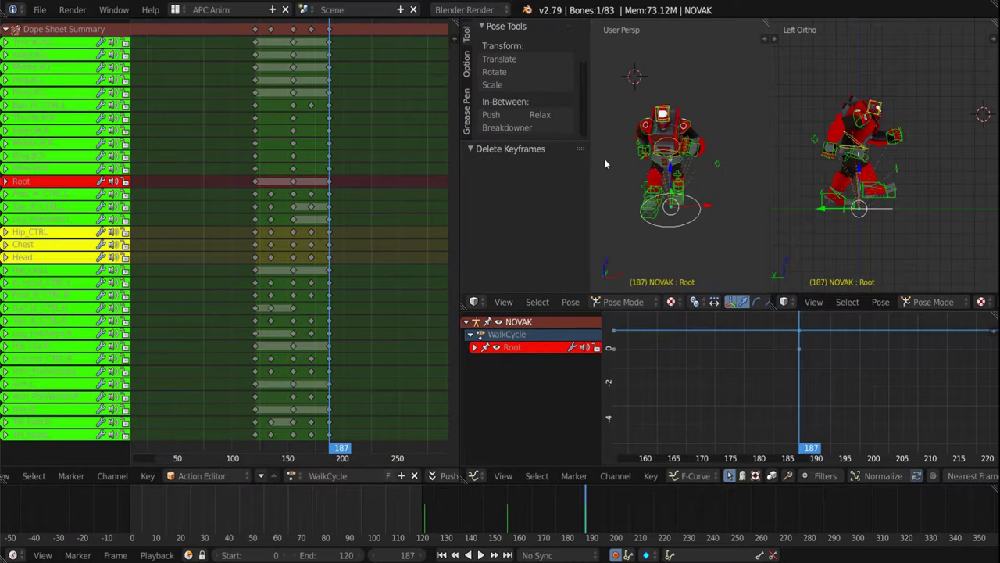
click(621, 302)
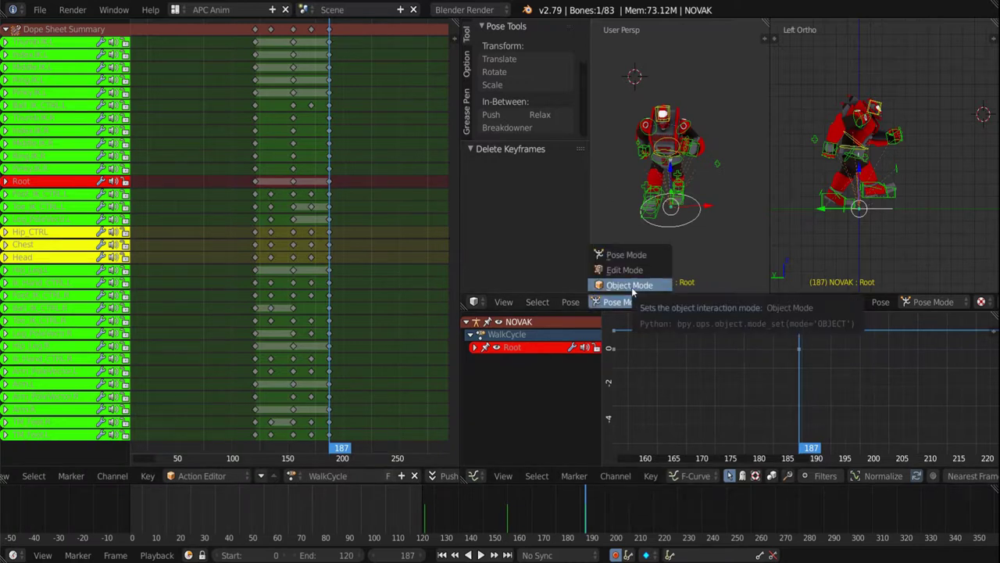
click(631, 286)
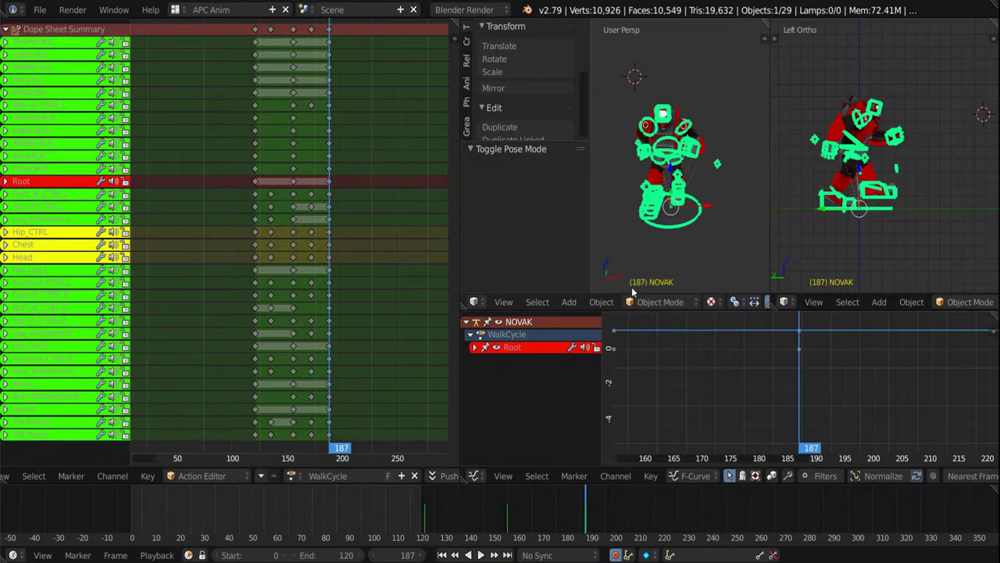
Maximize the 3D view and select all objects of the robot rig
click(662, 169)
key(ctrl+Up)
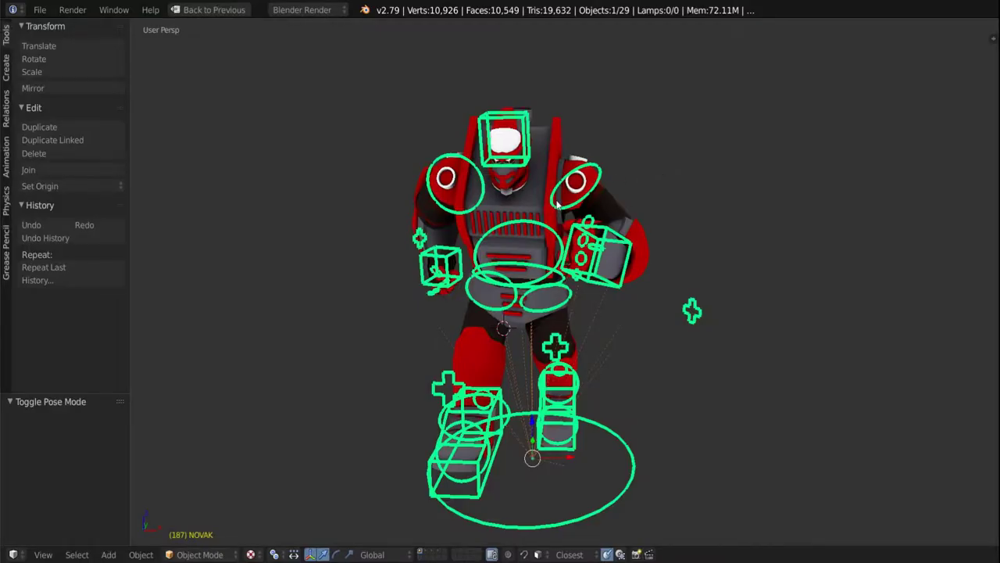
key(a)
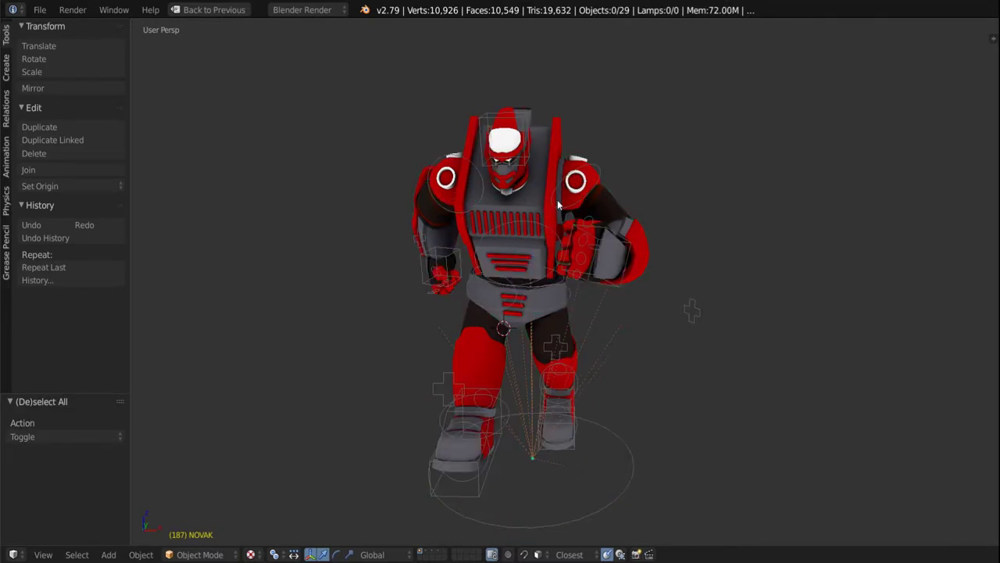
key(a)
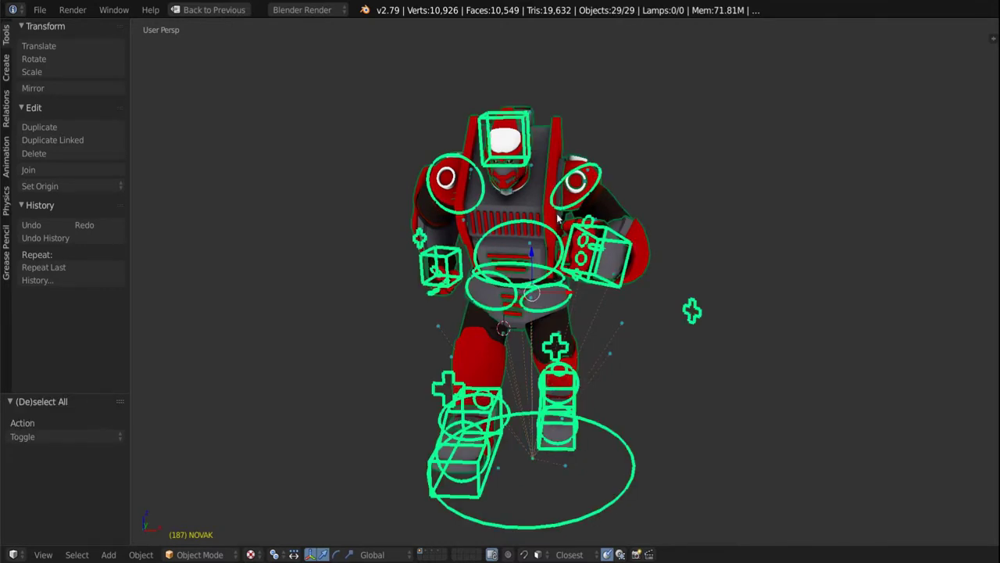
key(a)
key(a)
Check the other scene layers, then return to the layer holding the robot rig
click(428, 553)
click(437, 553)
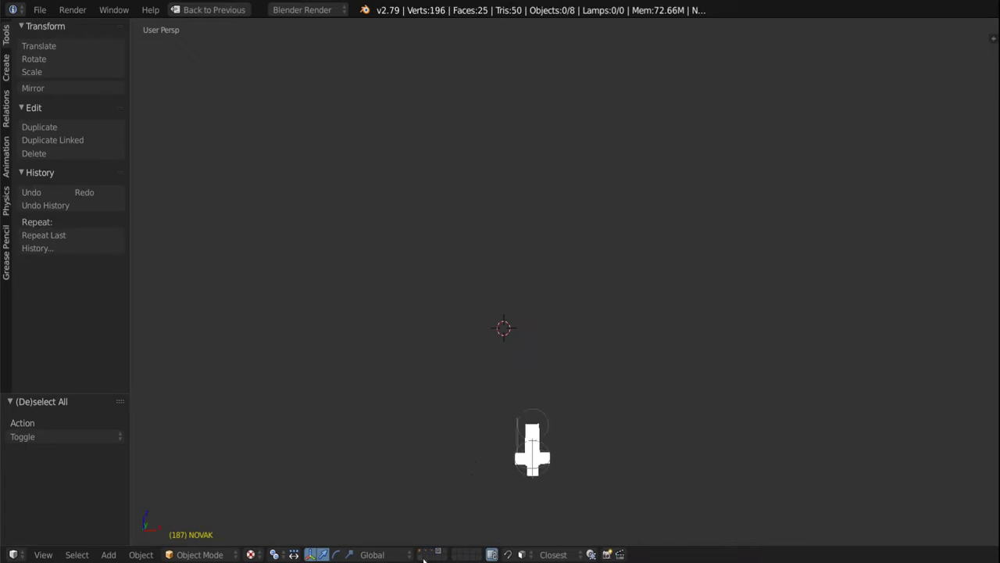
click(420, 552)
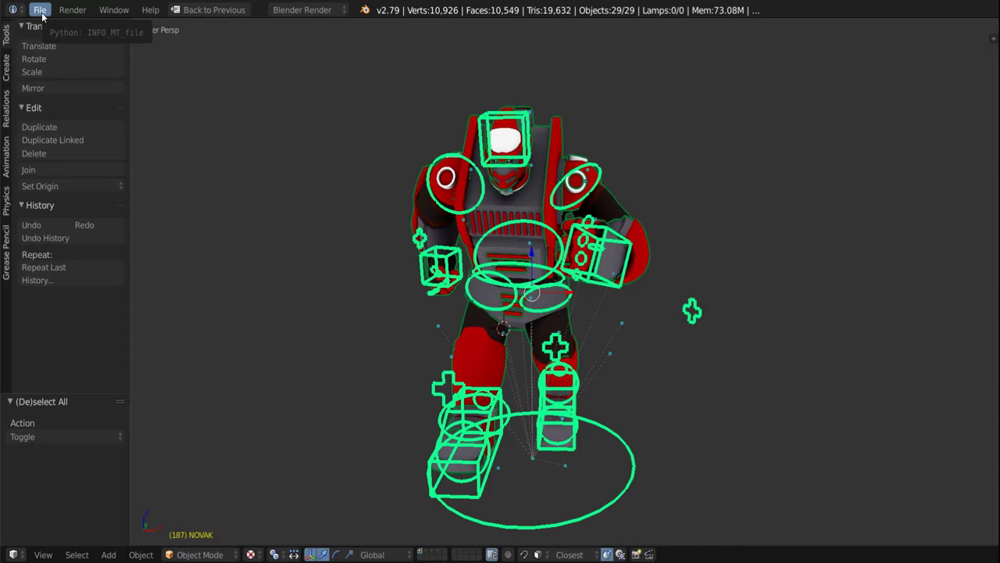
Choose File > Export > FBX (.fbx) to open the export browser in the Novak folder
click(42, 15)
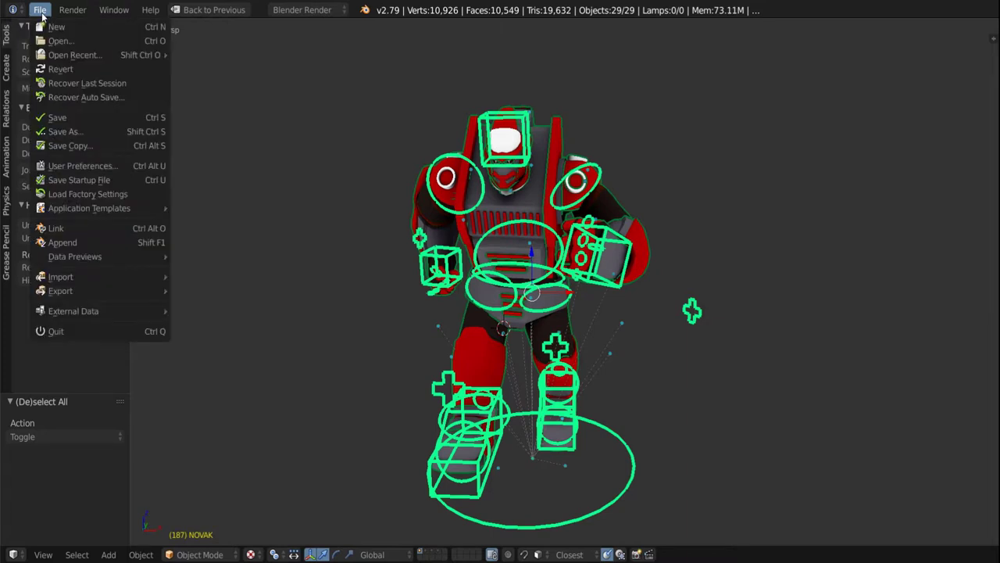
mouse_move(61, 291)
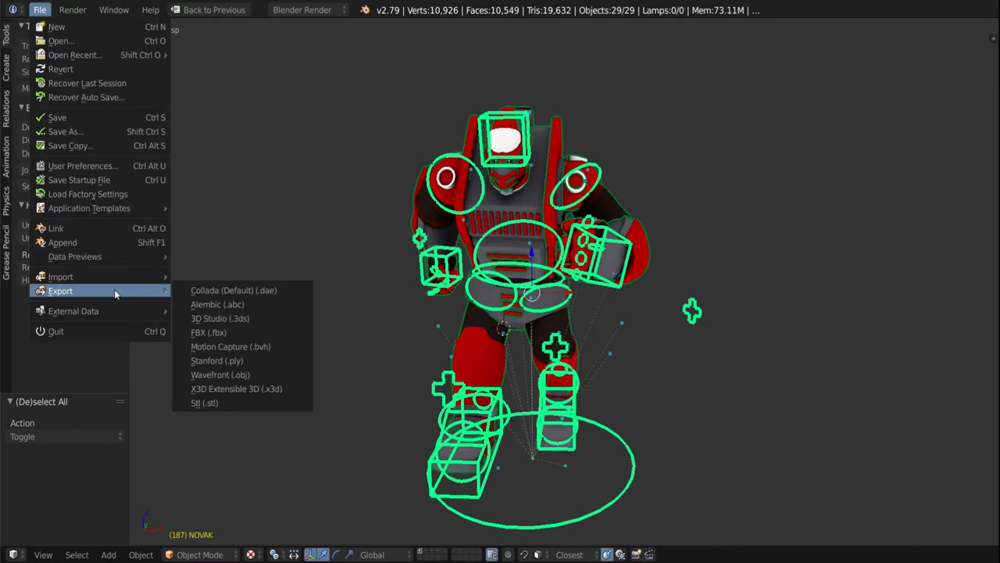
click(244, 333)
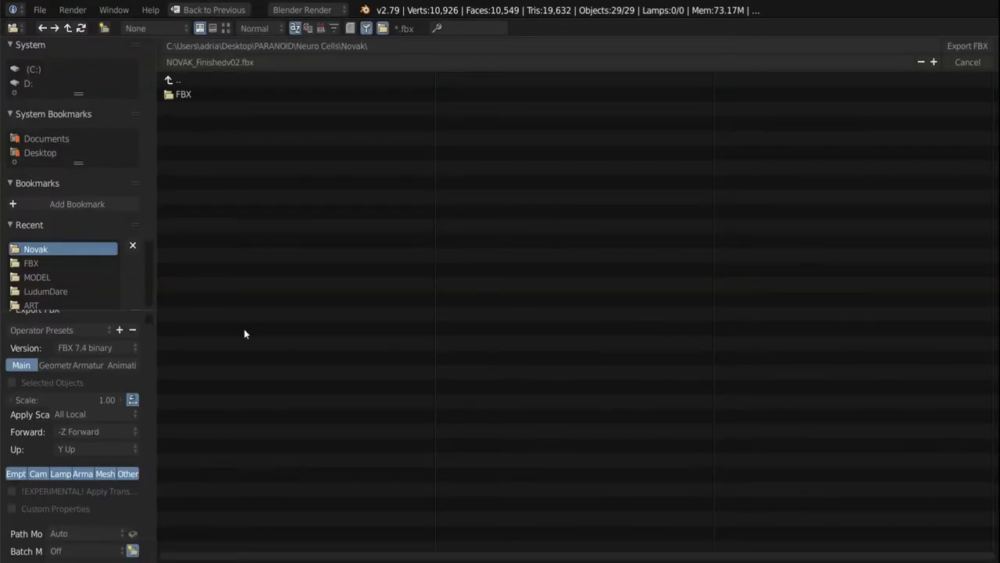
Limit the FBX export to selected objects, review armature options, and switch to animation options in Novak\FBX
click(64, 384)
click(63, 365)
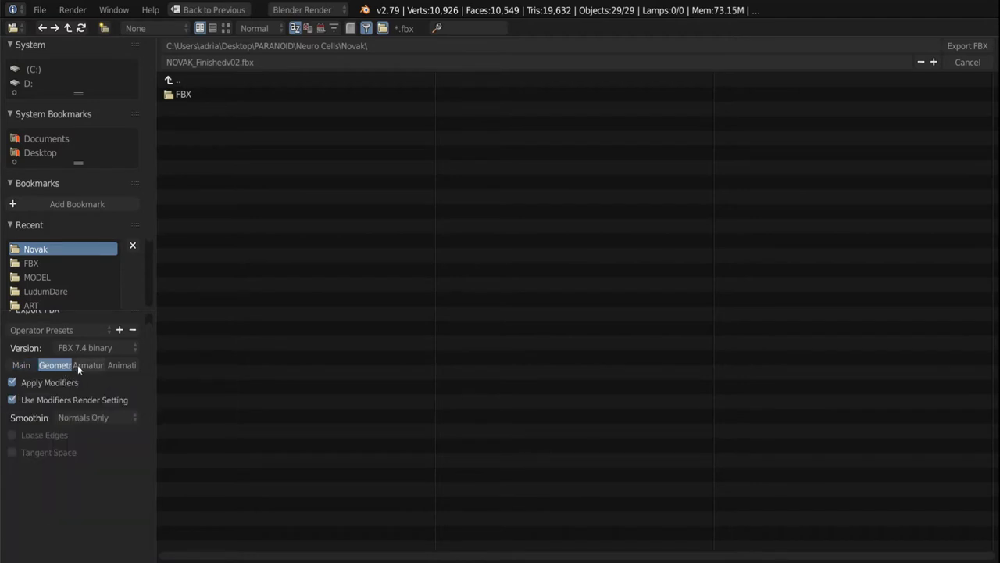
click(81, 364)
click(59, 363)
click(88, 364)
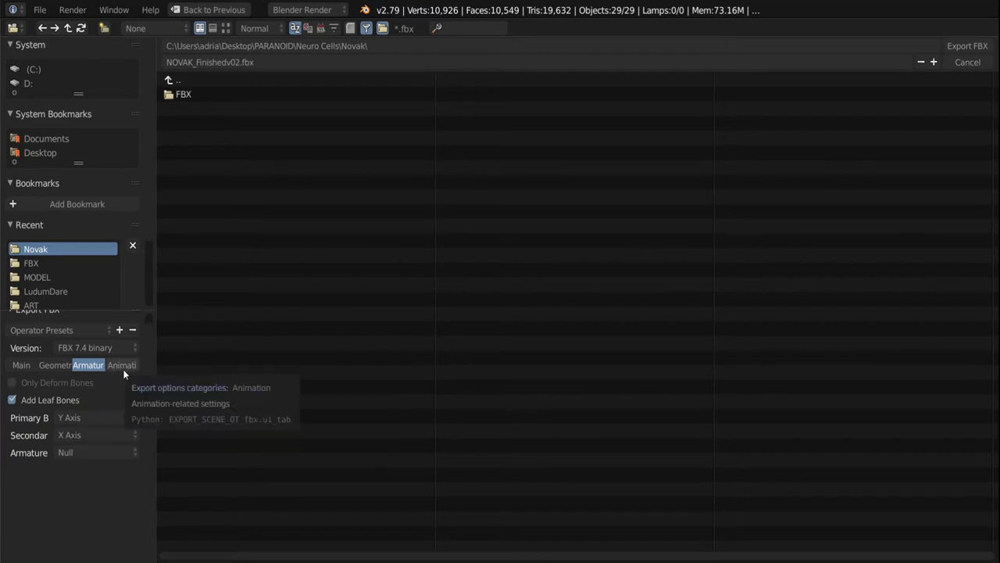
click(123, 365)
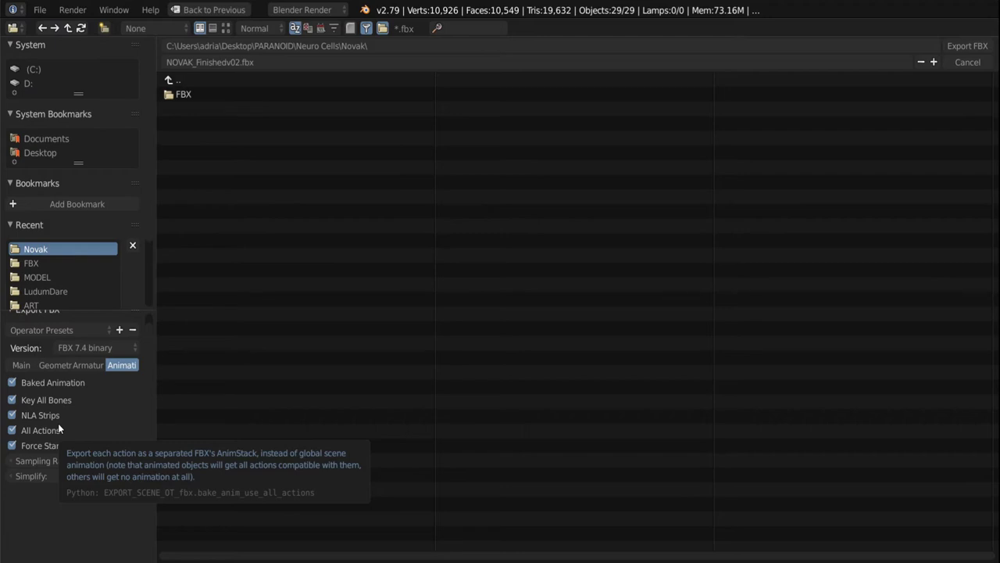
click(193, 95)
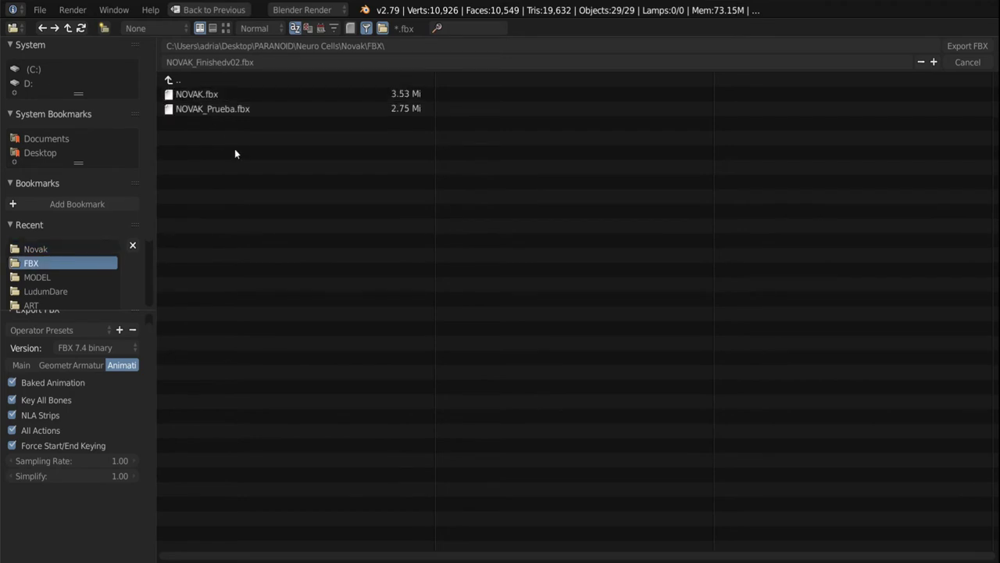
Export the rig over NOVAK_Prueba.fbx in the FBX folder
click(239, 109)
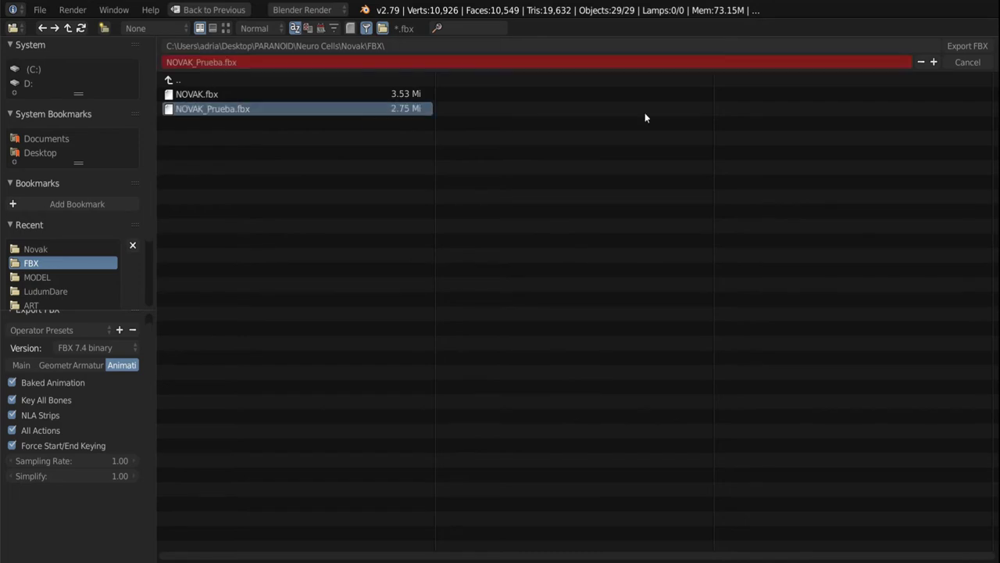
click(969, 46)
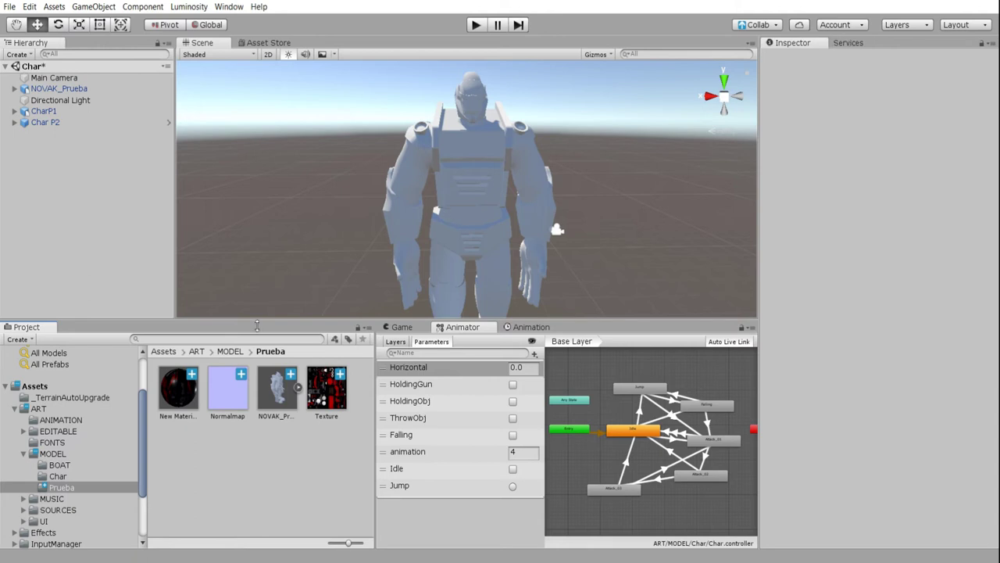
Open NOVAK_Prueba's animation import settings and select the Dash, Idle and WalkCycle clips
click(277, 400)
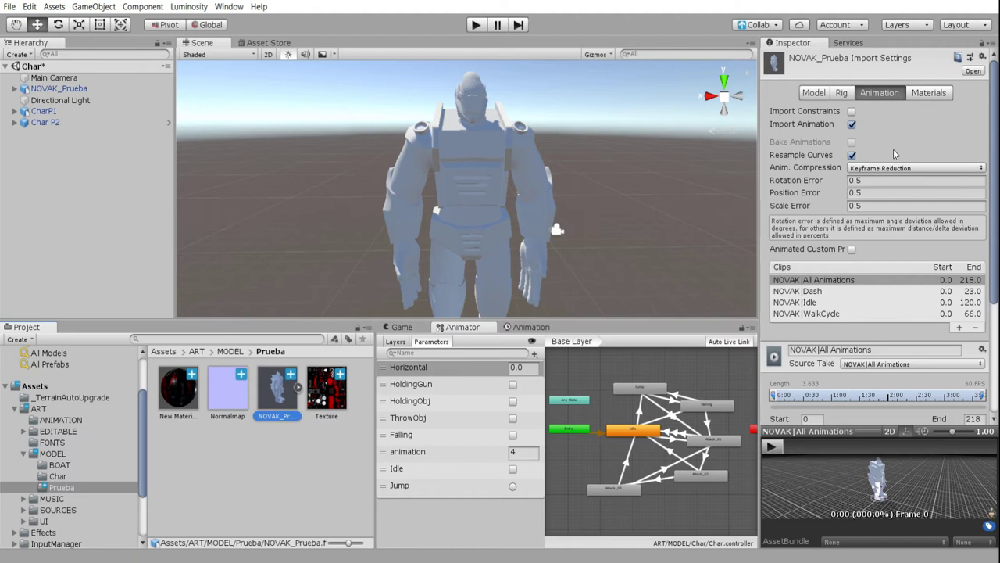
click(812, 292)
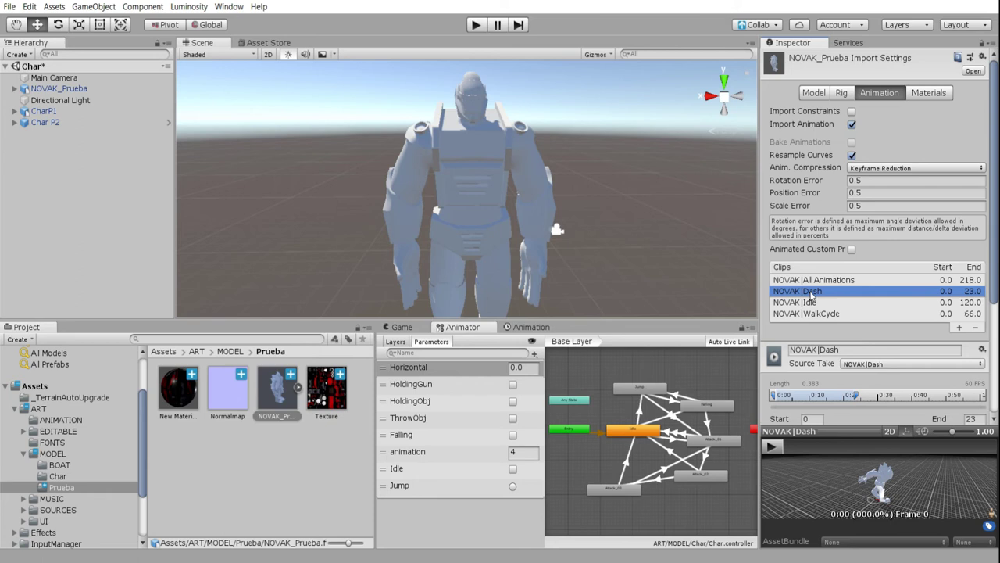
click(813, 303)
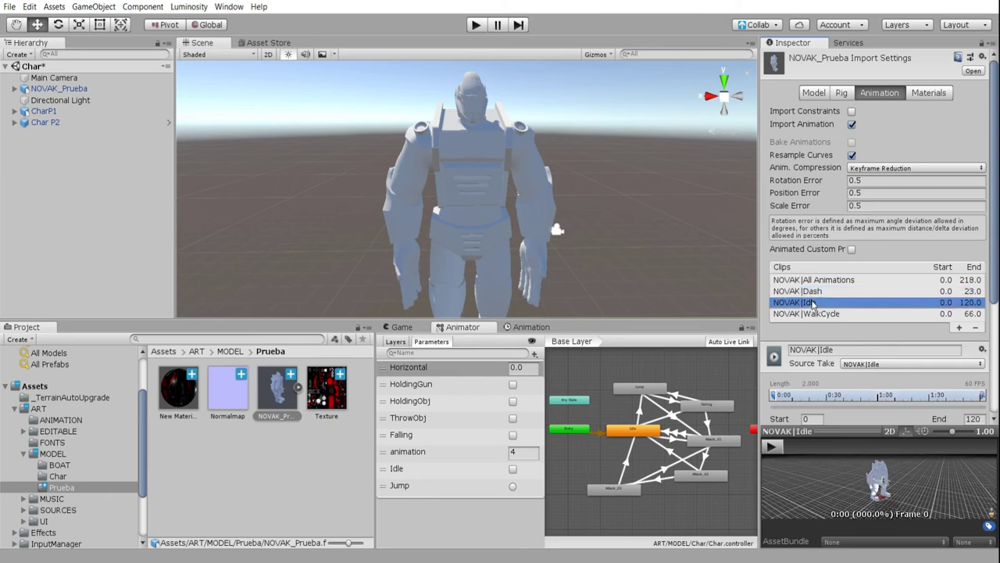
click(818, 315)
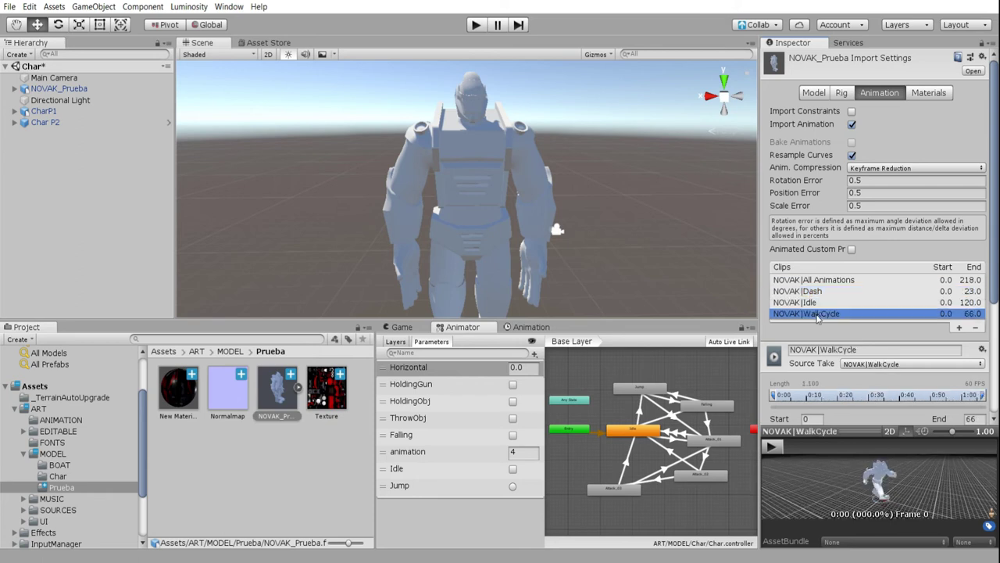
scroll(819, 319, down, 4)
scroll(867, 278, up, 3)
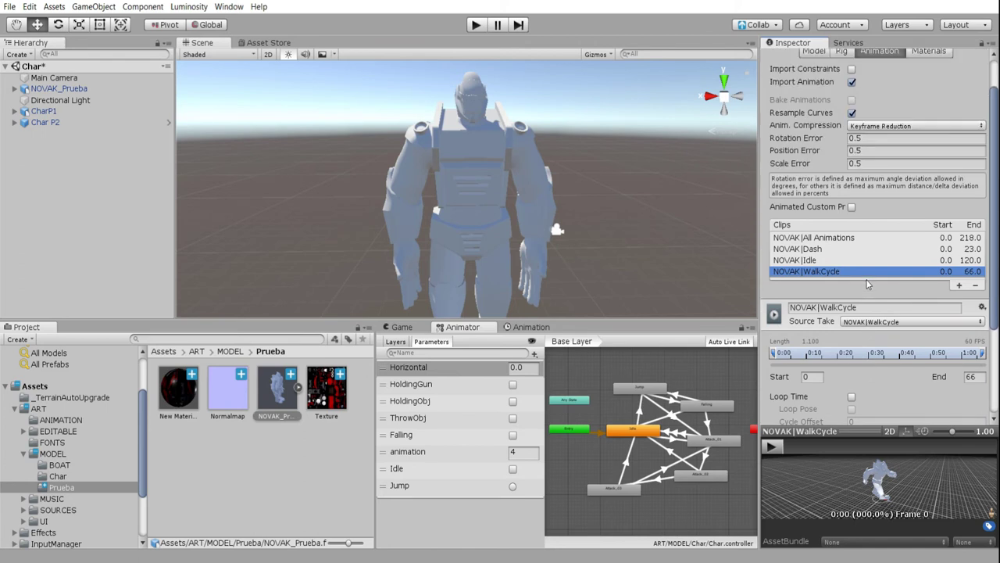
Recheck the All Animations, Dash, Idle and WalkCycle entries in the clip list
click(817, 250)
click(812, 261)
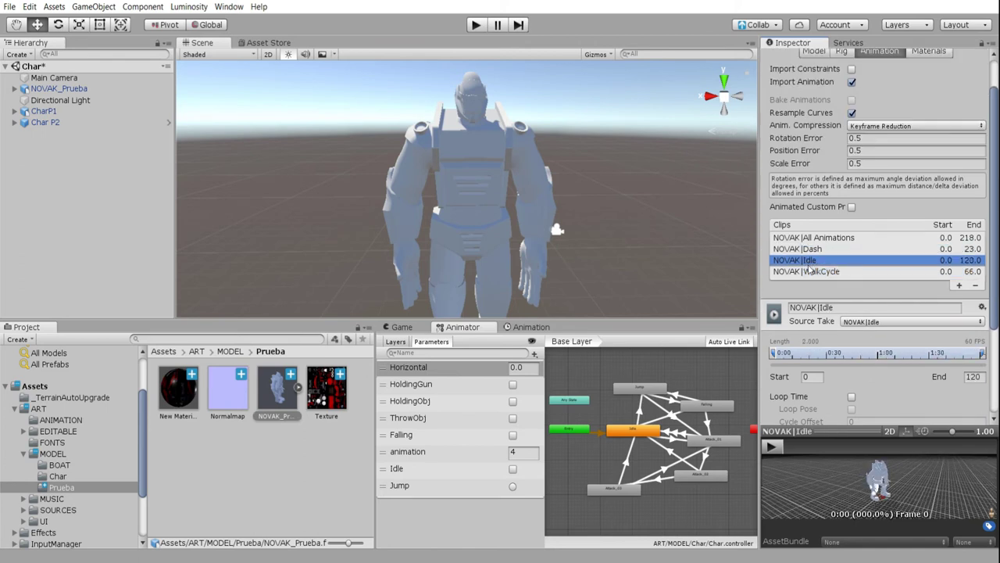
click(815, 252)
click(834, 241)
click(838, 264)
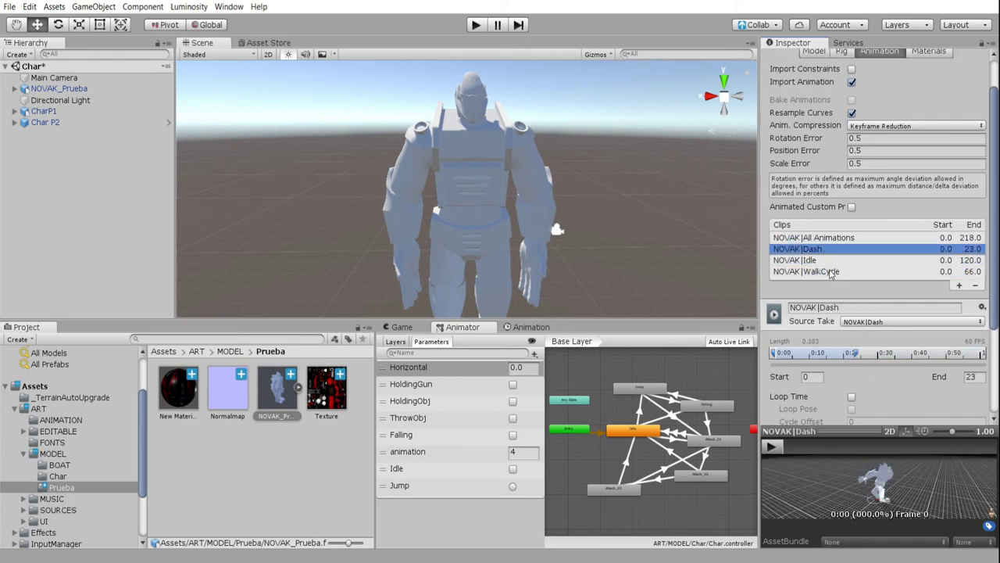
click(833, 275)
scroll(834, 276, down, 1)
scroll(848, 285, down, 2)
scroll(848, 285, down, 1)
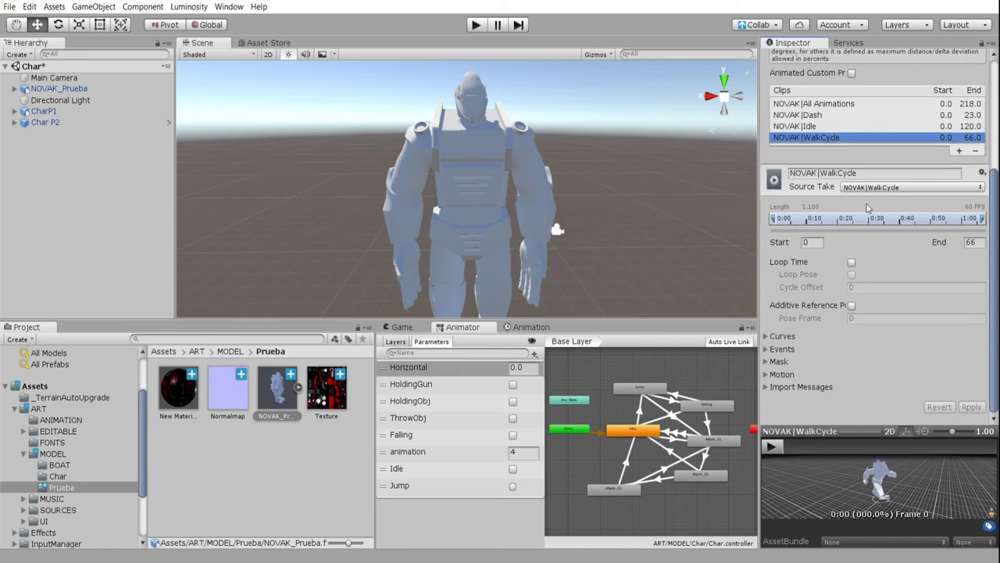
Play the Dash, Idle and WalkCycle clip previews one after another
click(808, 127)
click(822, 117)
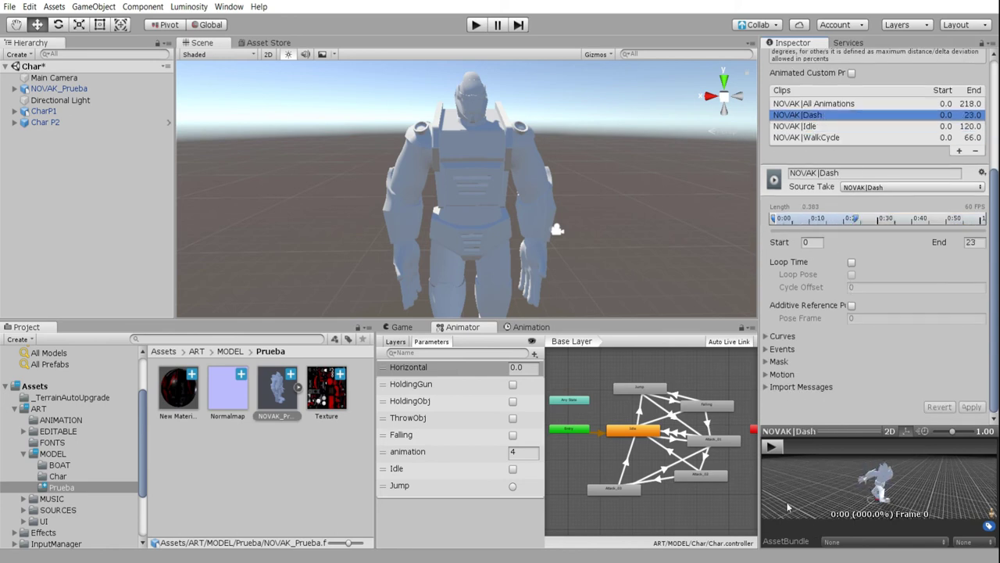
click(775, 449)
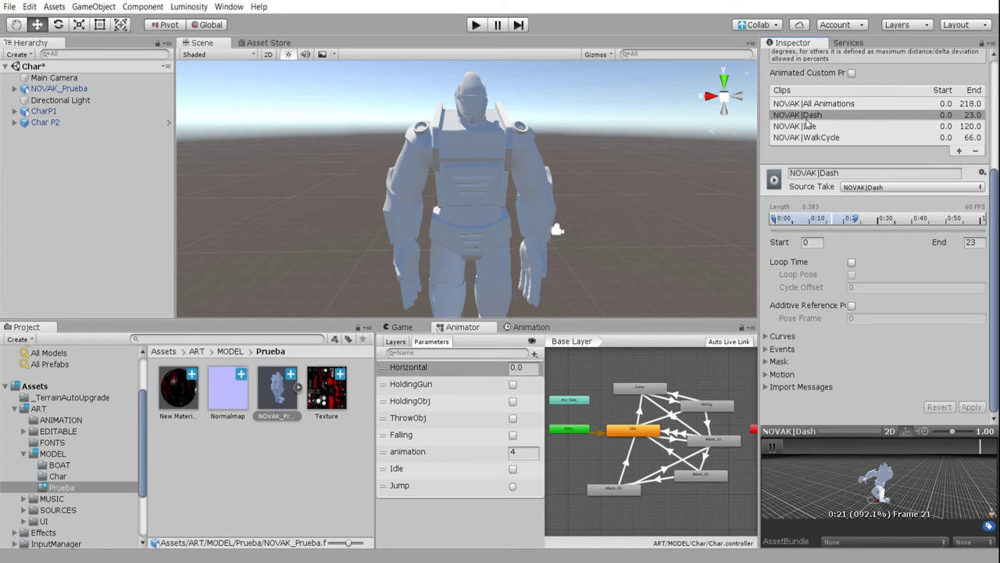
click(810, 127)
click(771, 447)
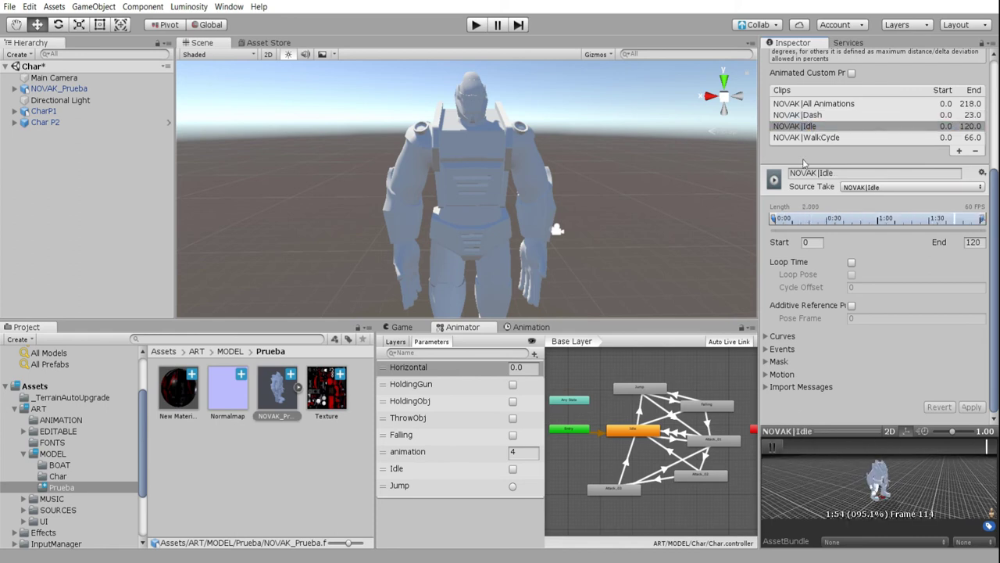
click(815, 137)
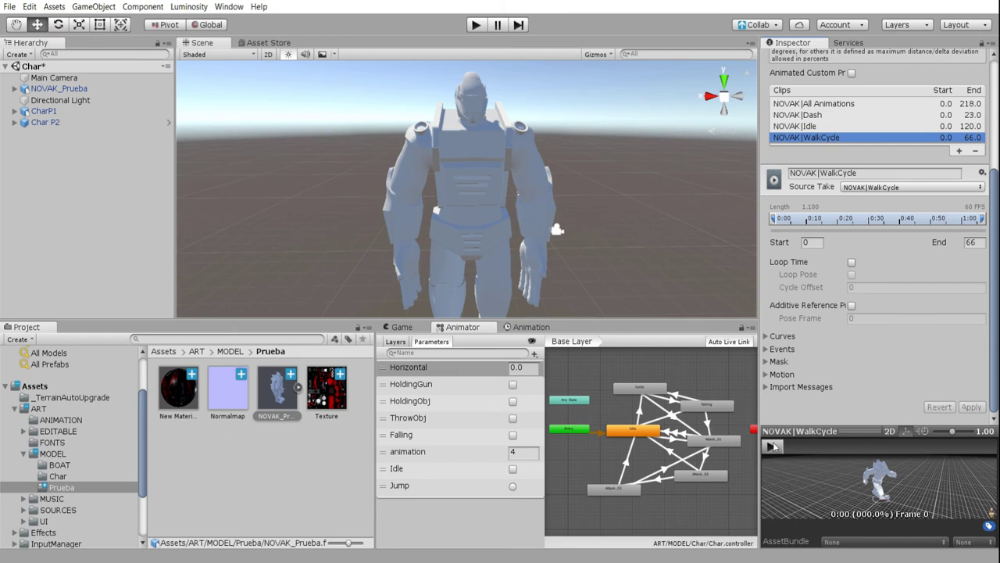
click(772, 446)
click(773, 446)
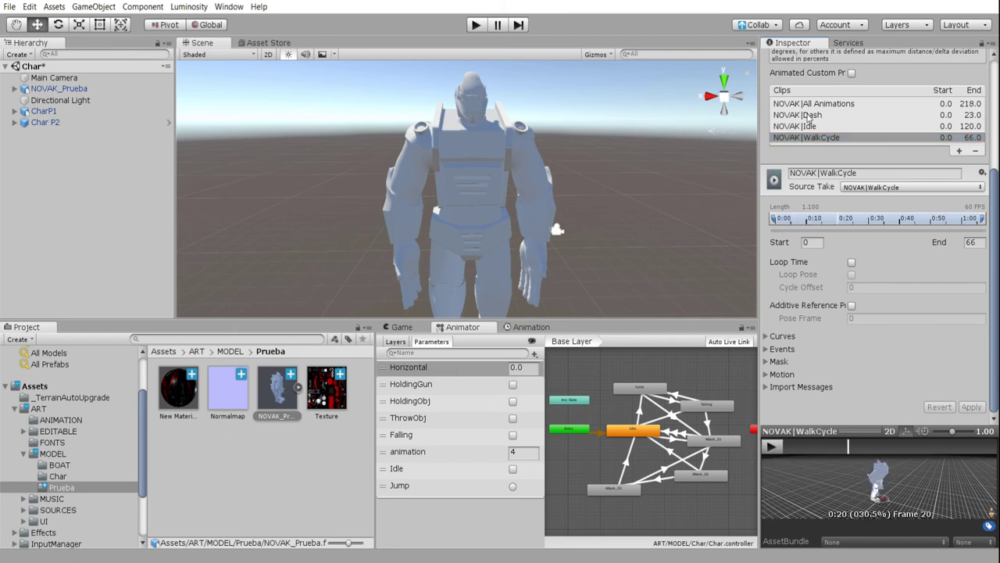
scroll(867, 118, up, 4)
scroll(865, 149, up, 2)
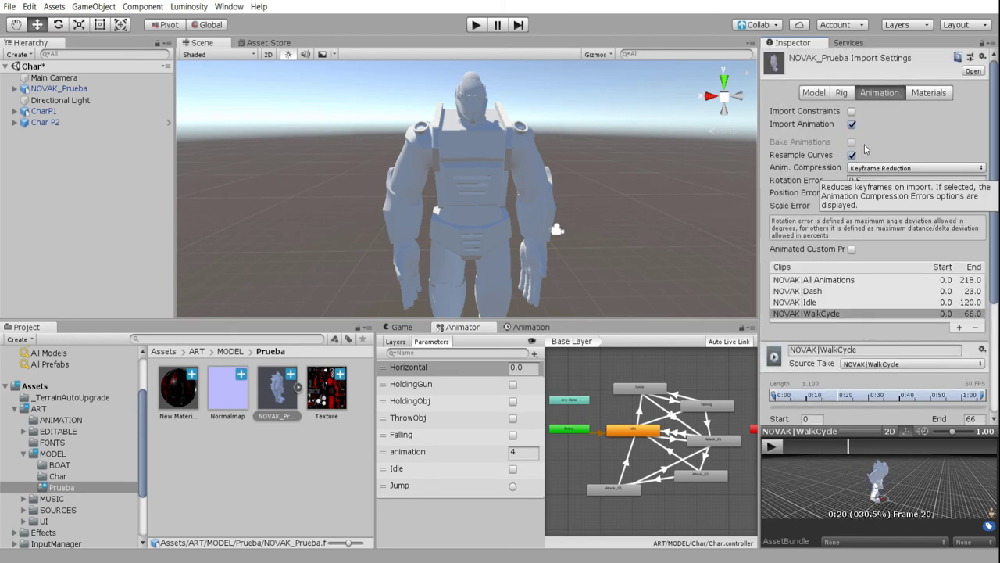
click(928, 93)
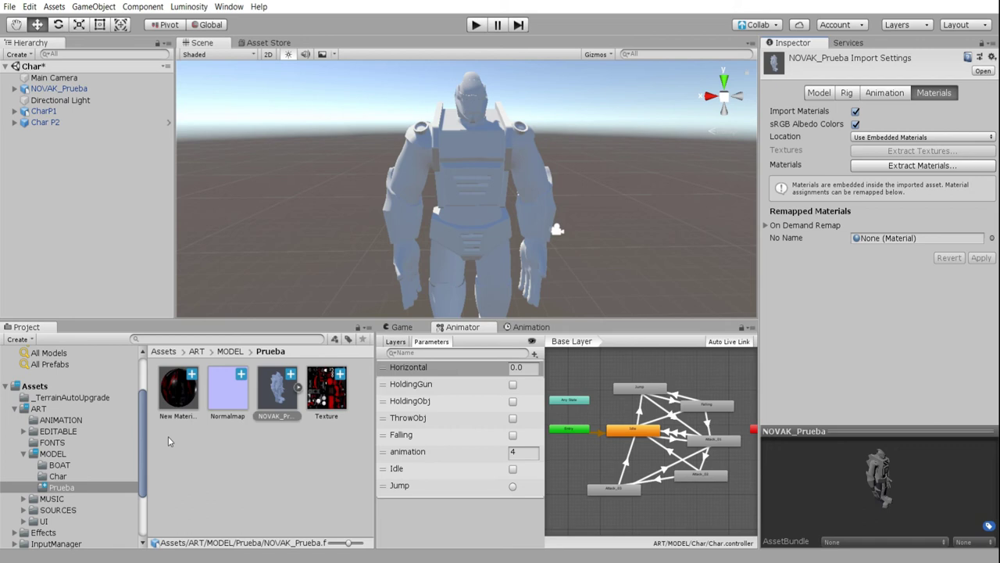
Remap the unnamed material slot to New Material and apply to reimport NOVAK_Prueba.fbx
mouse_move(178, 406)
mouse_down()
mouse_move(881, 252)
mouse_move(899, 238)
mouse_up()
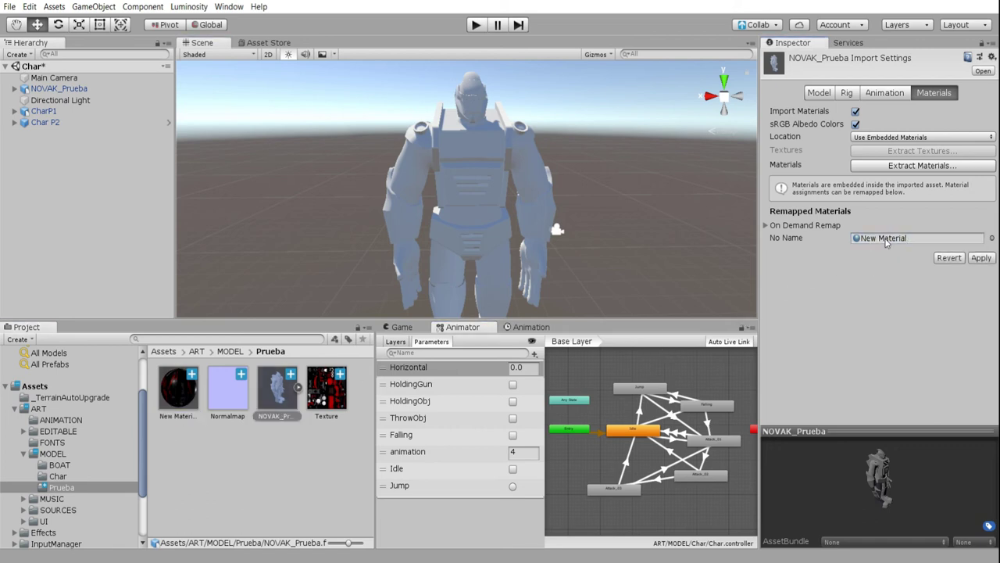
click(980, 258)
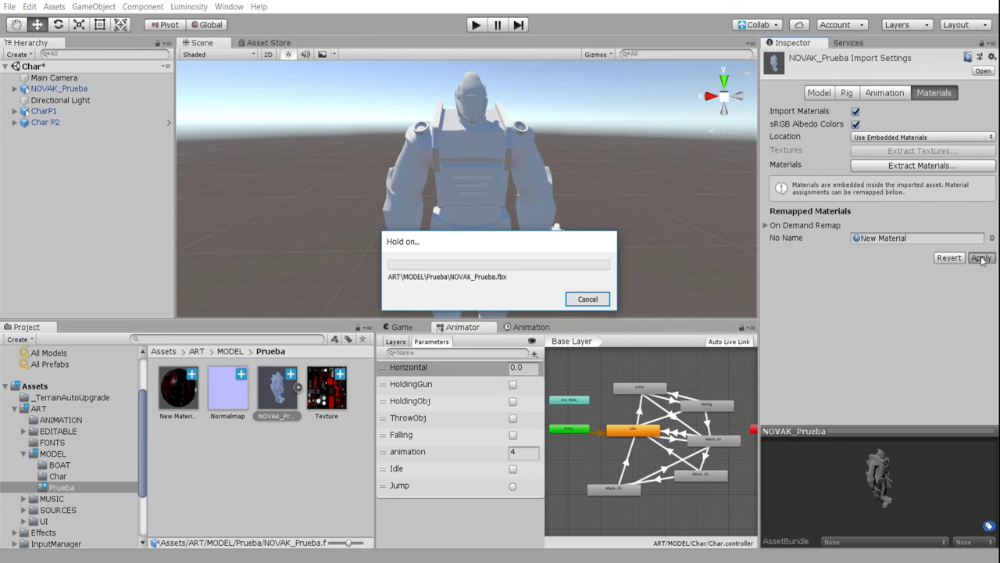